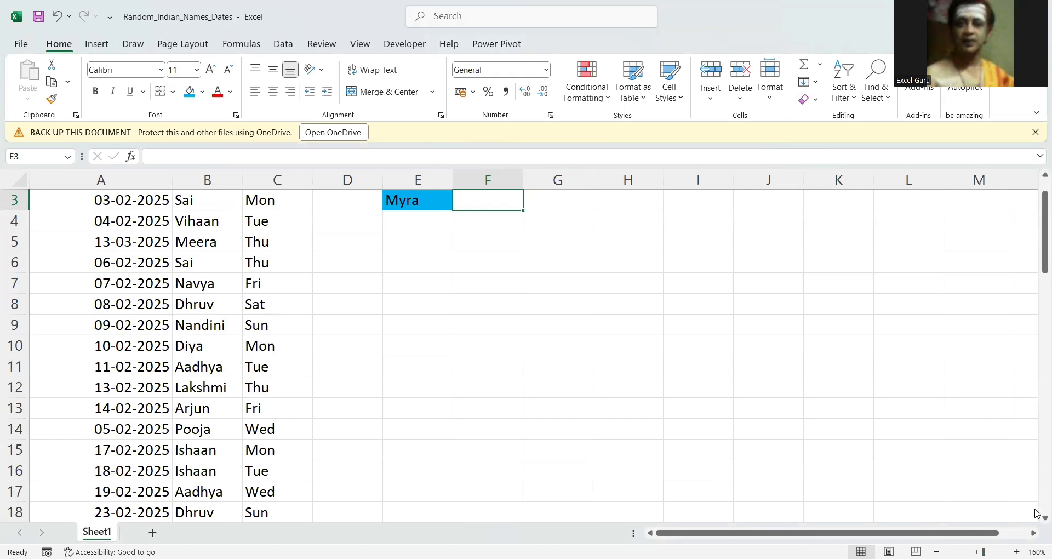
Examine the first and last entries of the Date column to check how the dates are ordered.
{"action": "left_click", "coordinate": [1037, 177]}
{"action": "left_click", "coordinate": [1037, 177]}
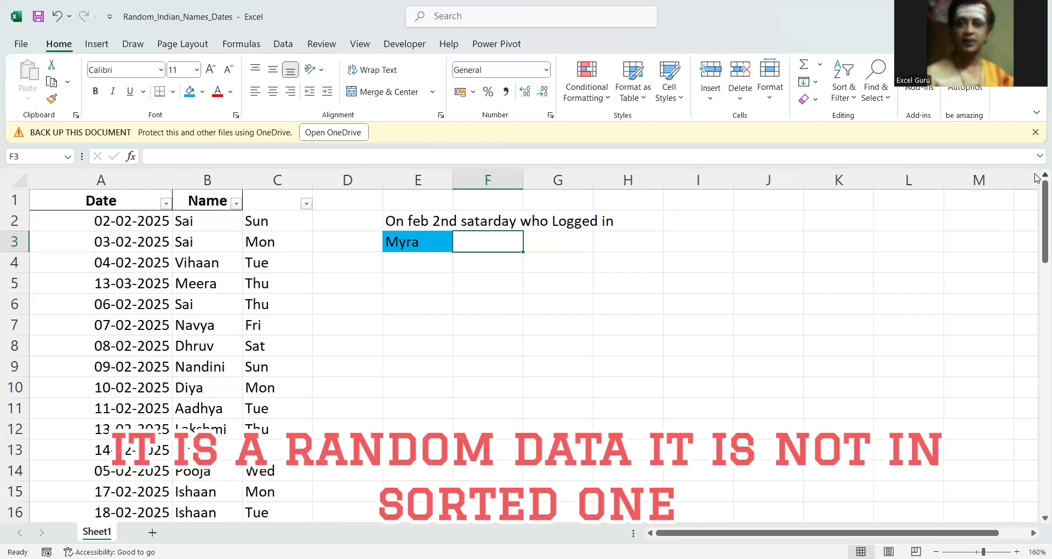
{"action": "left_click", "coordinate": [139, 225]}
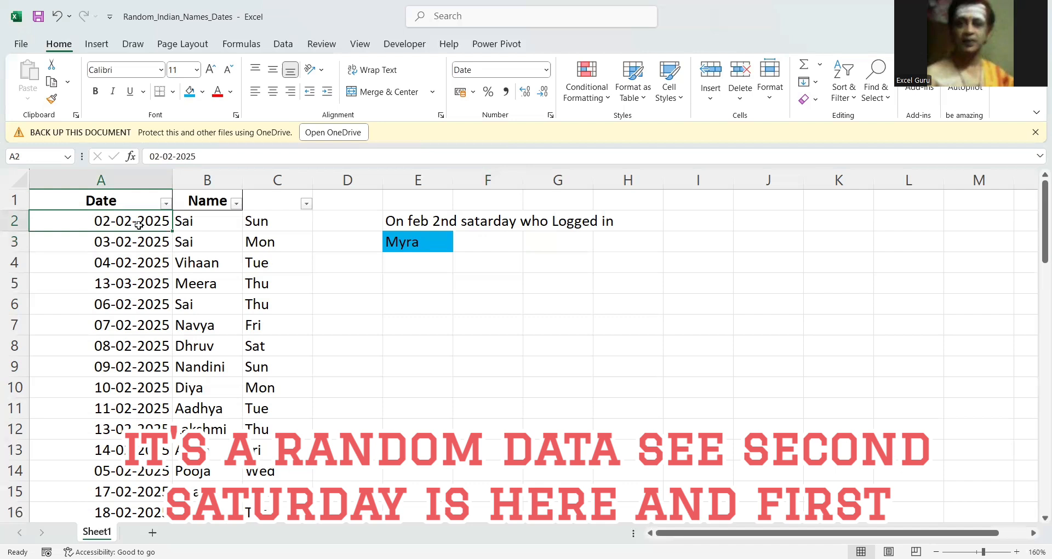
{"action": "key", "text": "ctrl+Down"}
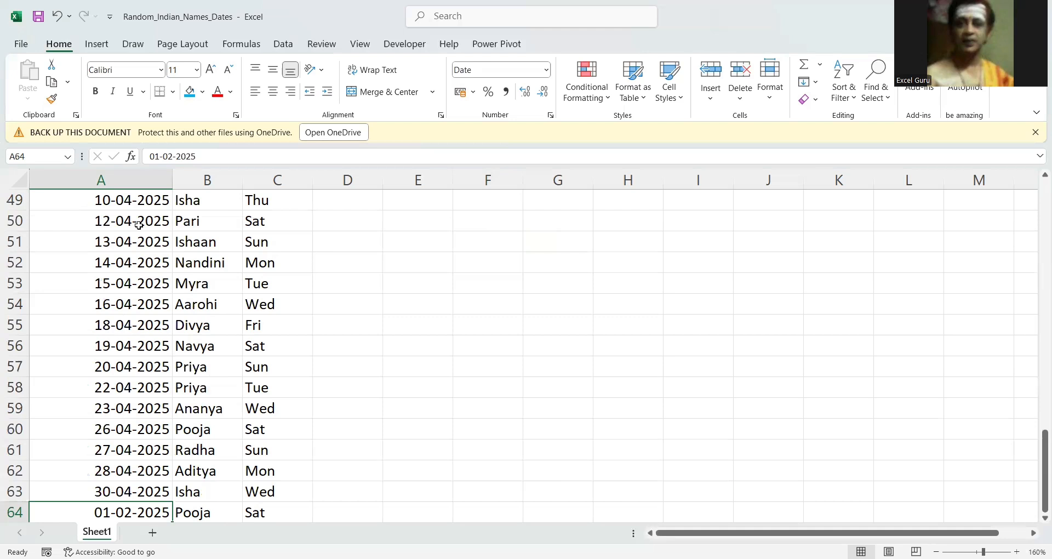
{"action": "key", "text": "ctrl+Home"}
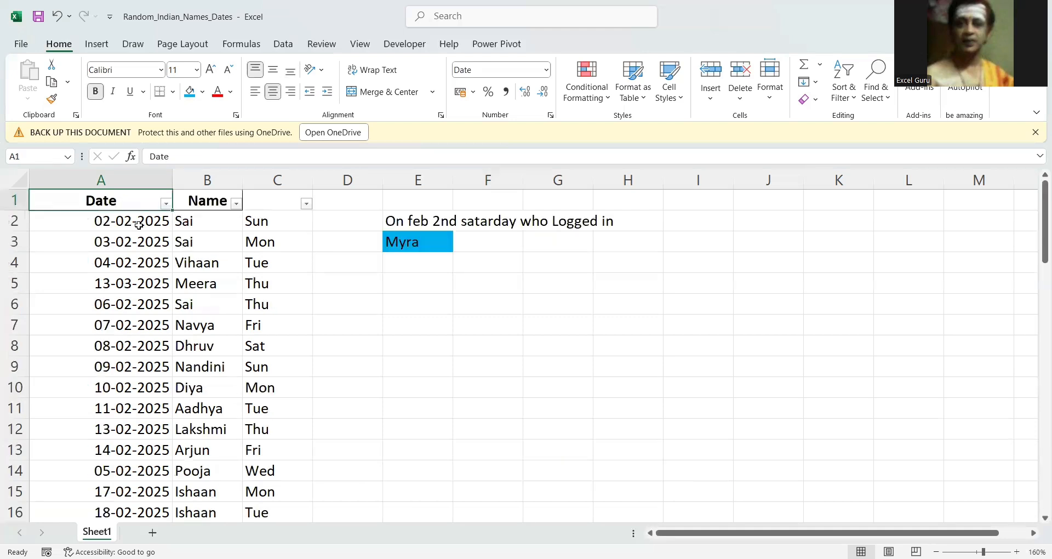
{"action": "left_click", "coordinate": [138, 226]}
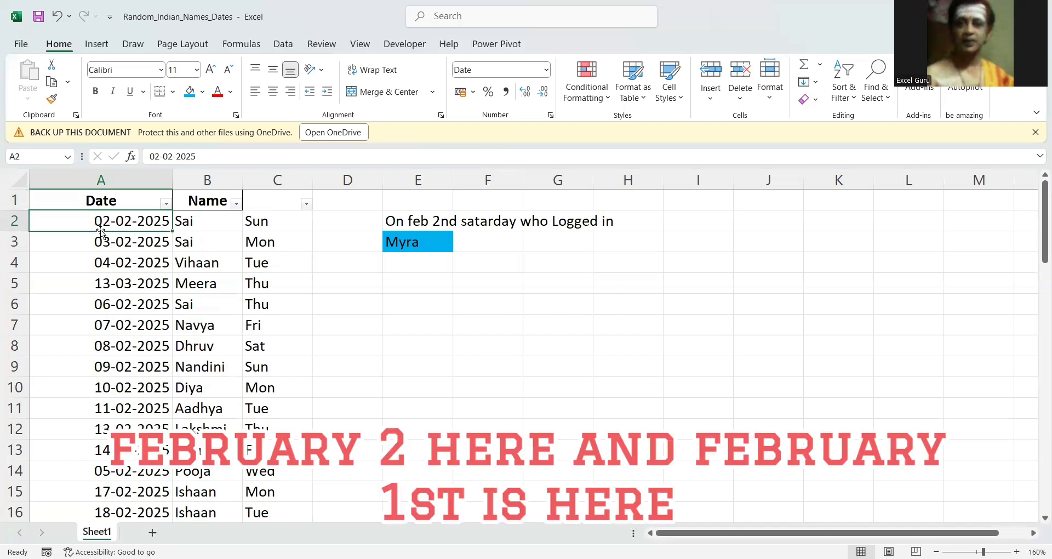
{"action": "key", "text": "ctrl+Down"}
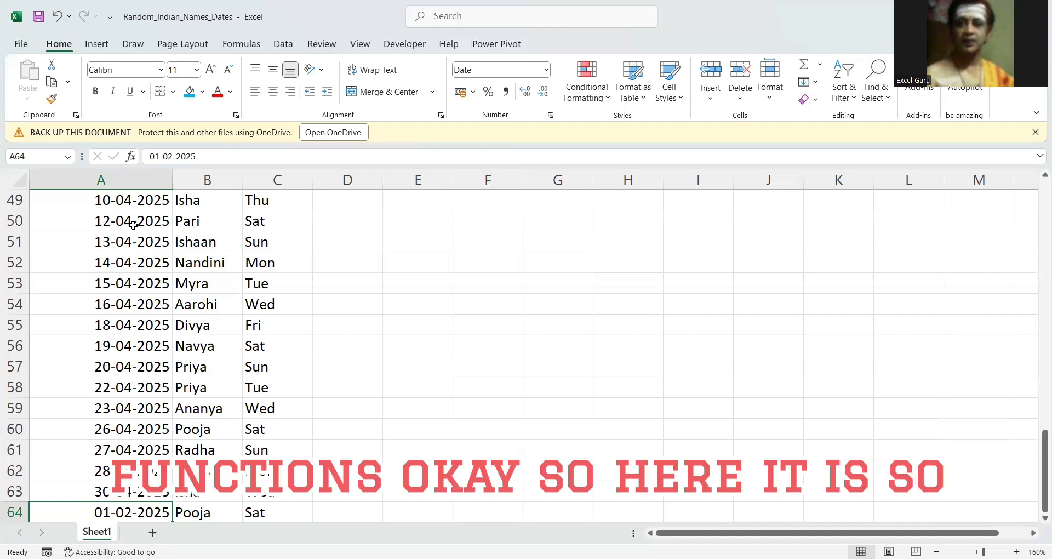
Start a TEXT formula in cell F3 with the date range A2:A64 as its value.
{"action": "key", "text": "ctrl+Home"}
{"action": "key", "text": "Down"}
{"action": "key", "text": "Down"}
{"action": "key", "text": "Down"}
{"action": "key", "text": "Down"}
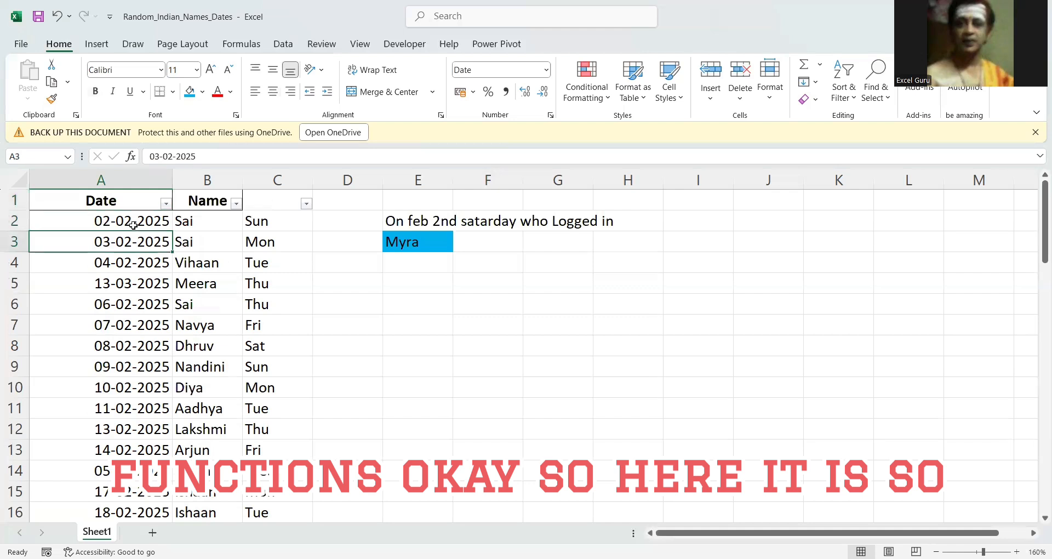
{"action": "key", "text": "Right"}
{"action": "key", "text": "Right"}
{"action": "key", "text": "Right"}
{"action": "key", "text": "Right"}
{"action": "key", "text": "Right"}
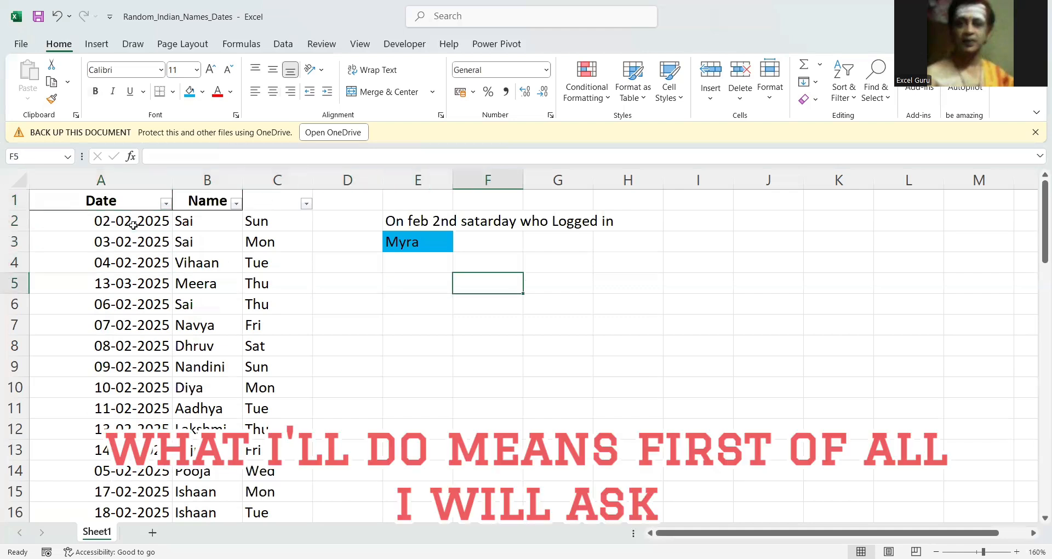
{"action": "key", "text": "Up"}
{"action": "key", "text": "Up"}
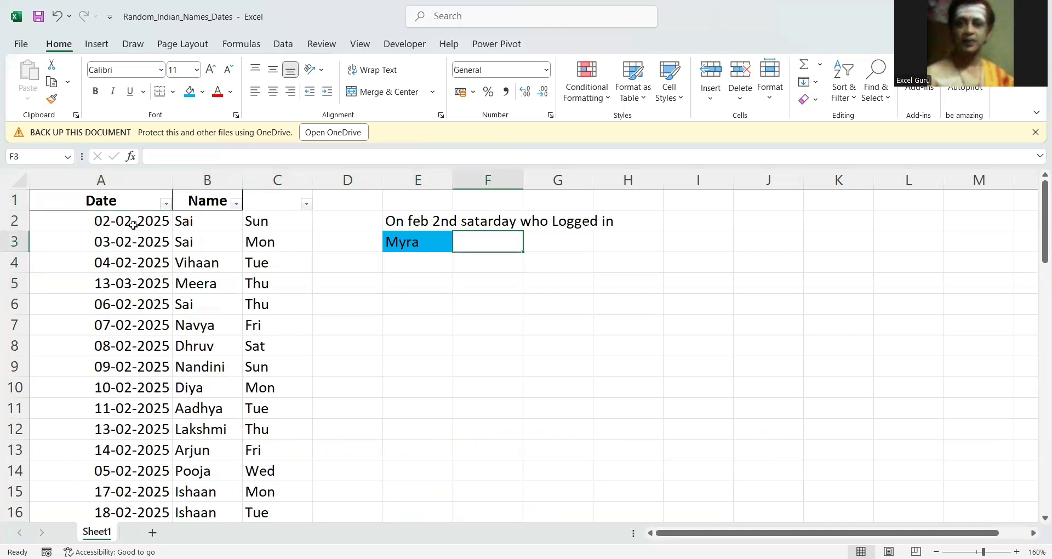
{"action": "type", "text": "="}
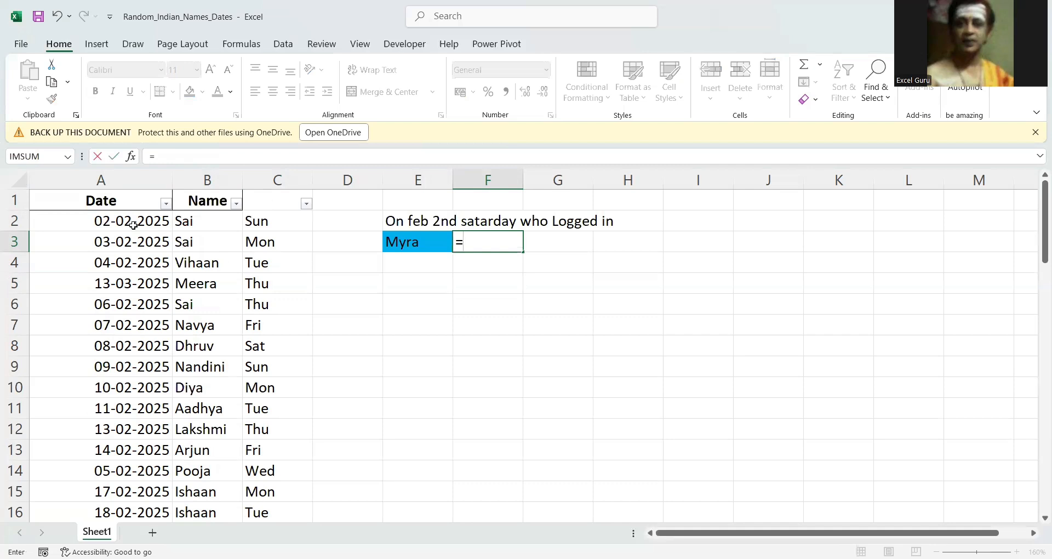
{"action": "type", "text": "TEXT("}
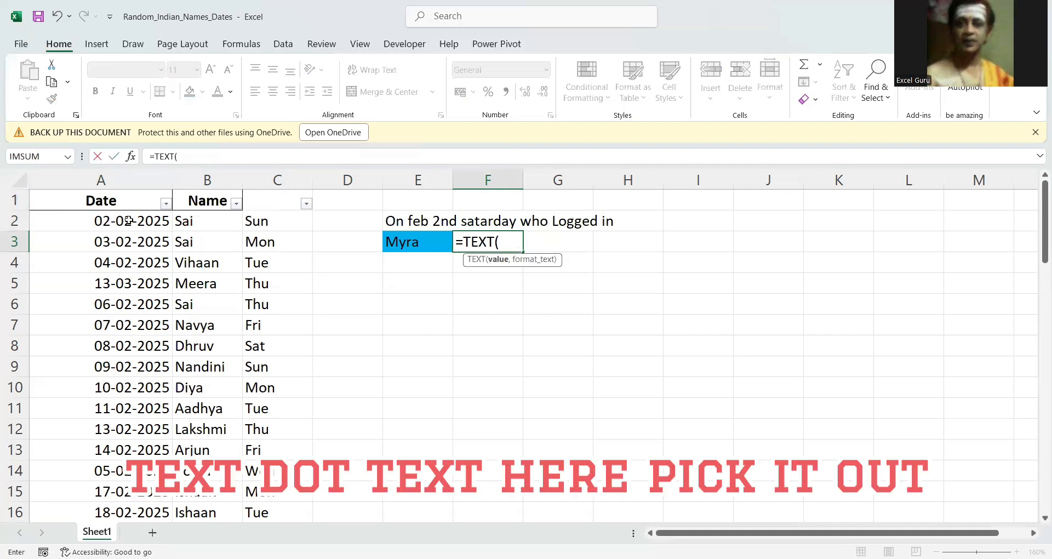
{"action": "left_click", "coordinate": [128, 220]}
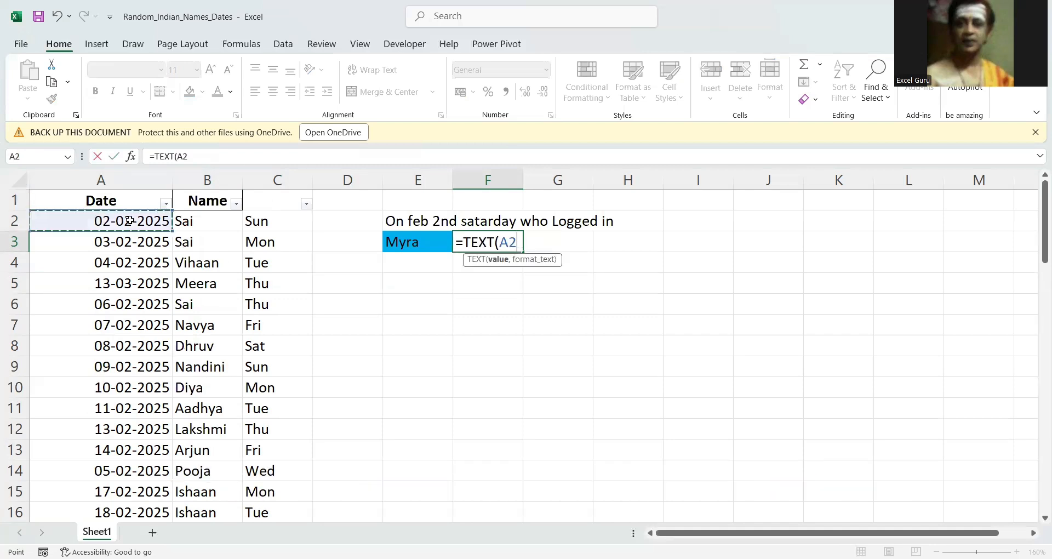
{"action": "key", "text": "ctrl+shift+Down"}
{"action": "key", "text": "ctrl+BackSpace"}
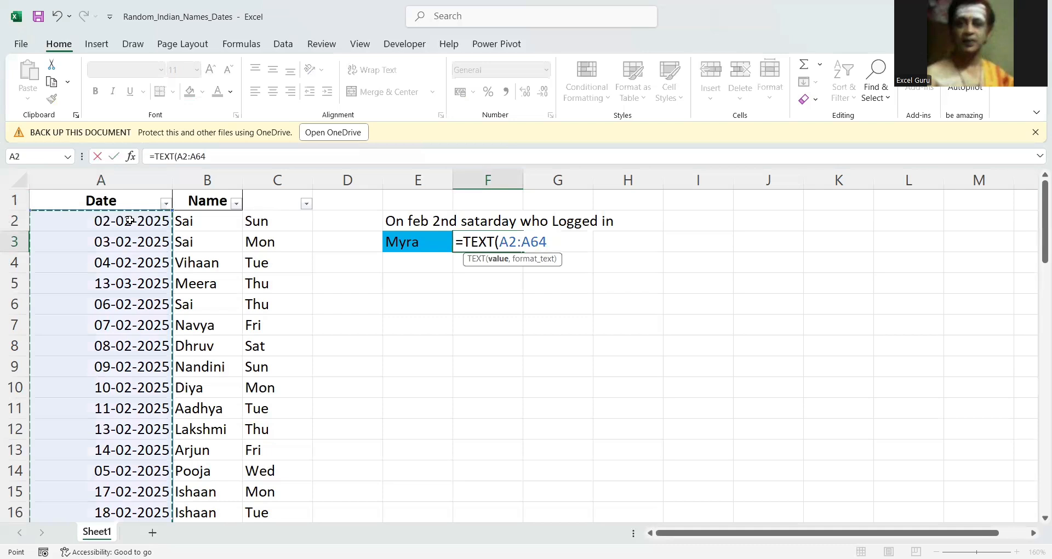
{"action": "type", "text": ","}
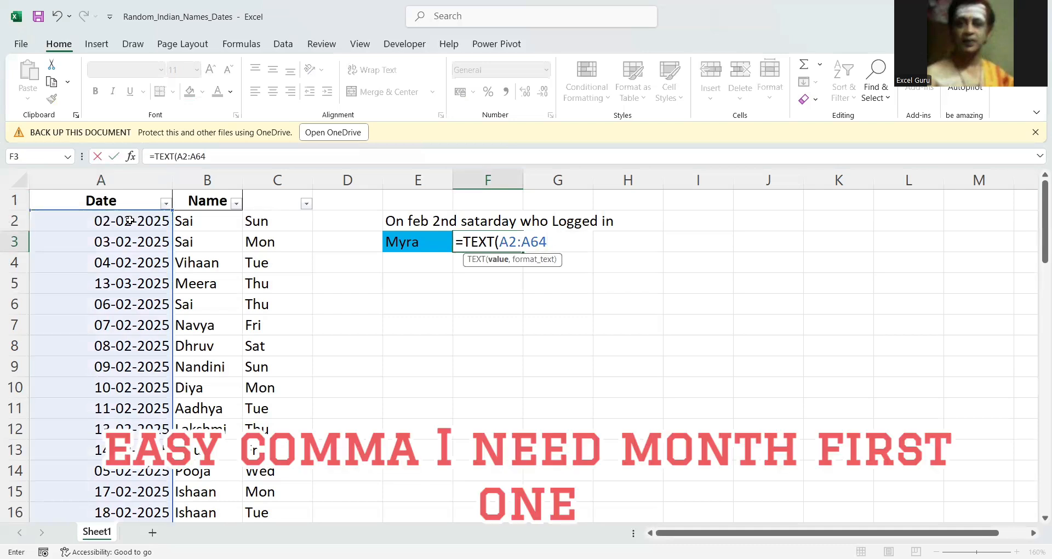
{"action": "type", "text": ",\"mmm\")"}
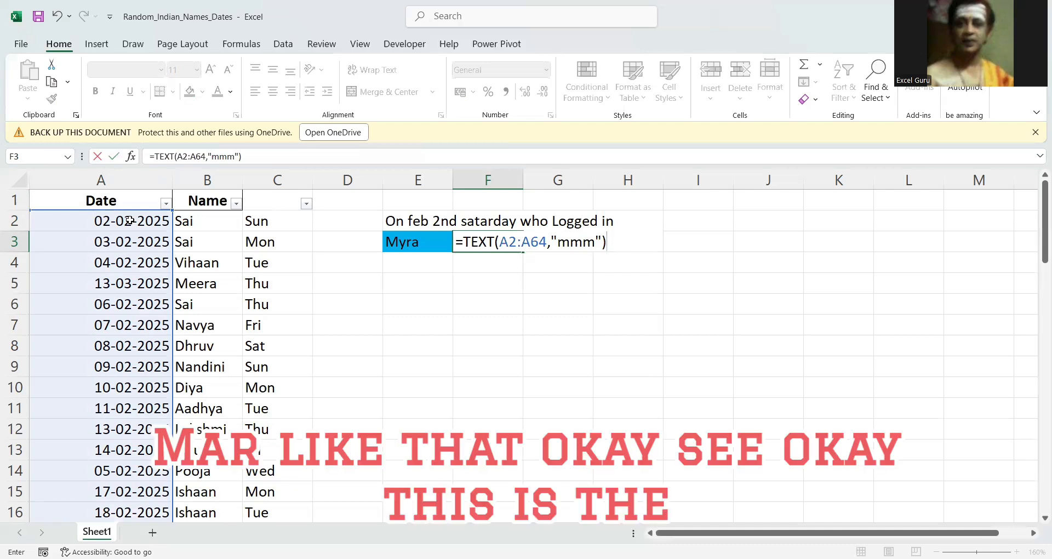
Complete the TEXT function with the format "mmm", preview its evaluated array and restore the formula.
{"action": "key", "text": "F9"}
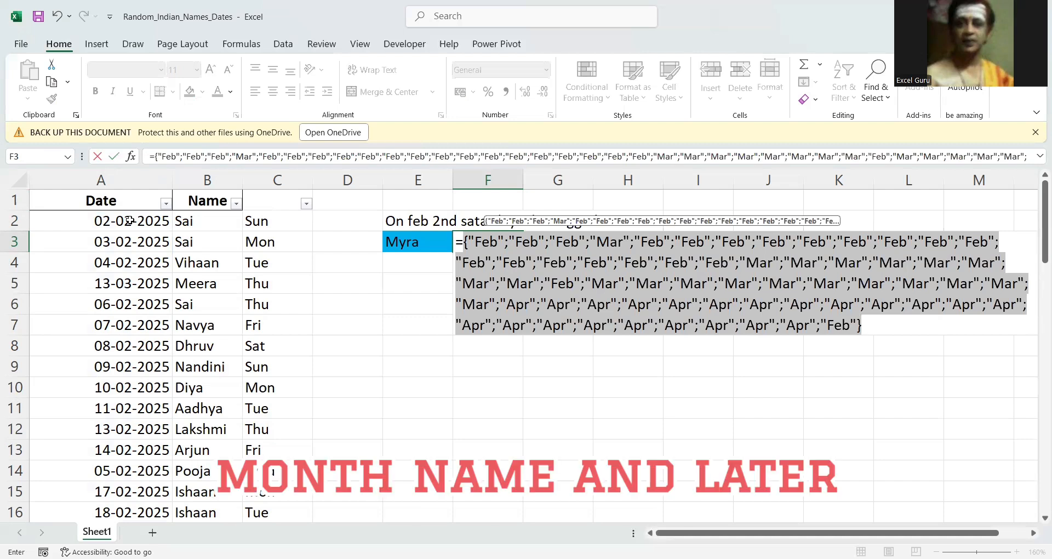
{"action": "key", "text": "ctrl+z"}
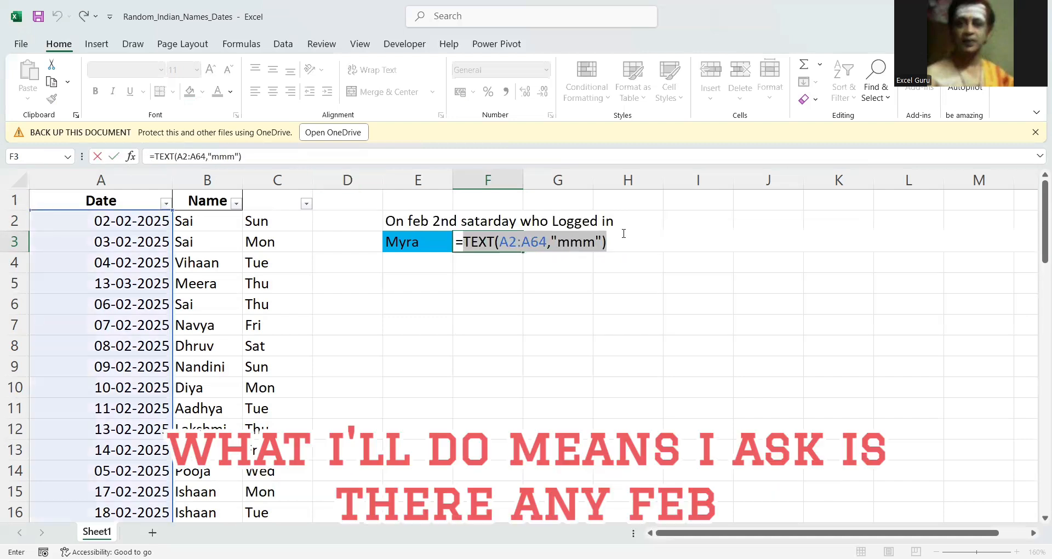
Compare the TEXT result with "feb", enclose the comparison in parentheses and open a second condition multiplied by it.
{"action": "key", "text": "F2"}
{"action": "type", "text": "=\"feb\""}
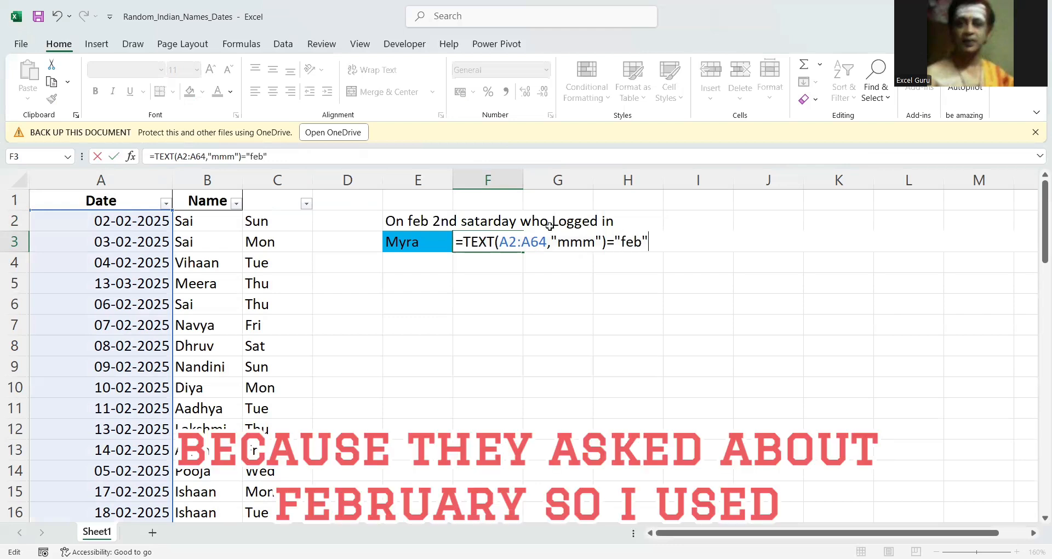
{"action": "left_click", "coordinate": [463, 239]}
{"action": "type", "text": "("}
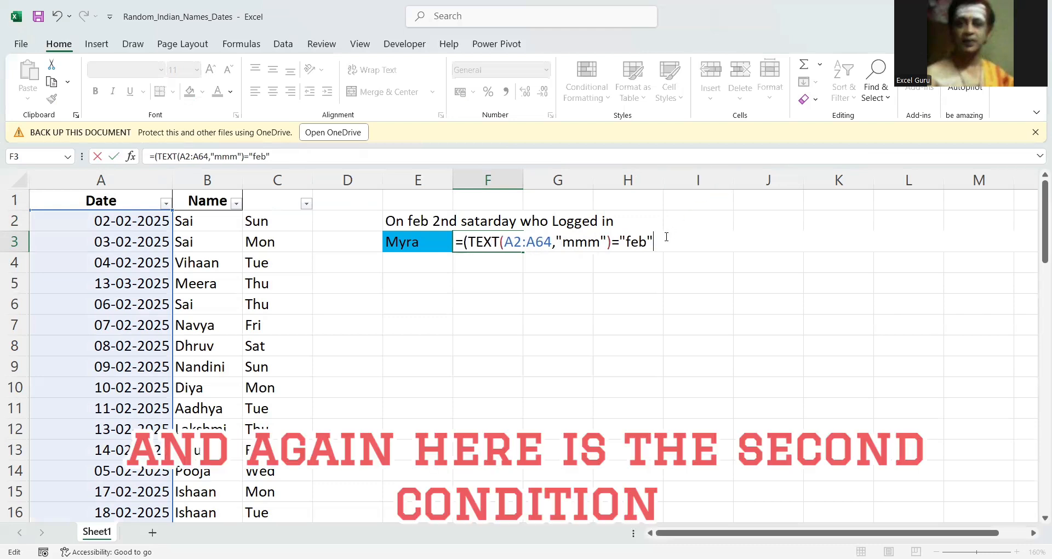
{"action": "type", "text": ")*("}
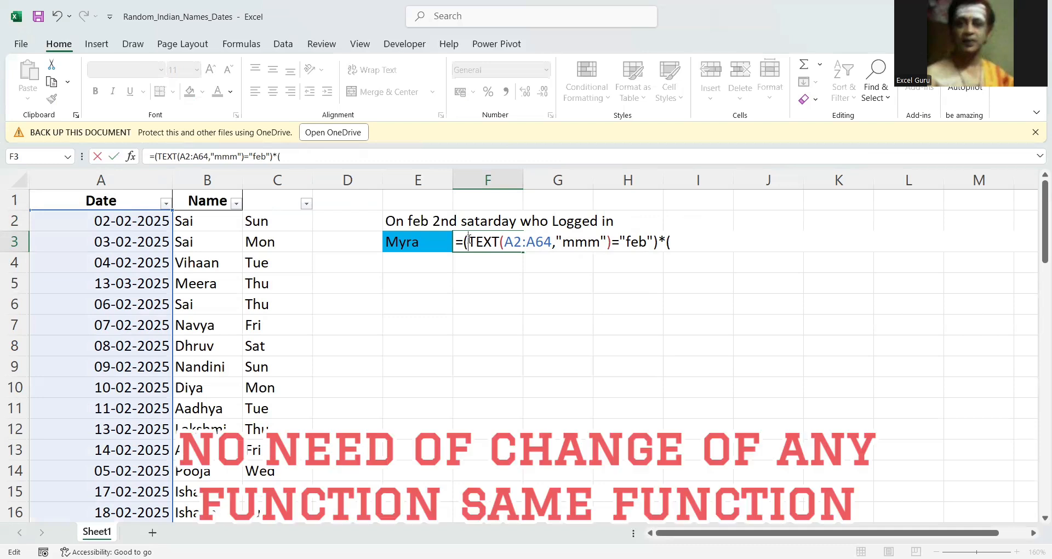
Copy TEXT(A2:A64,"mmm") from the first condition into the second condition of the formula.
{"action": "key", "text": "shift+Right"}
{"action": "key", "text": "shift+Right"}
{"action": "key", "text": "shift+Right"}
{"action": "key", "text": "shift+Right"}
{"action": "key", "text": "shift+Right"}
{"action": "key", "text": "shift+Right"}
{"action": "key", "text": "shift+Right"}
{"action": "key", "text": "shift+Right"}
{"action": "key", "text": "shift+Right"}
{"action": "key", "text": "shift+Right"}
{"action": "key", "text": "shift+Right"}
{"action": "key", "text": "shift+Right"}
{"action": "key", "text": "shift+Right"}
{"action": "key", "text": "shift+Right"}
{"action": "key", "text": "shift+Right"}
{"action": "key", "text": "shift+Right"}
{"action": "key", "text": "shift+Right"}
{"action": "key", "text": "shift+Right"}
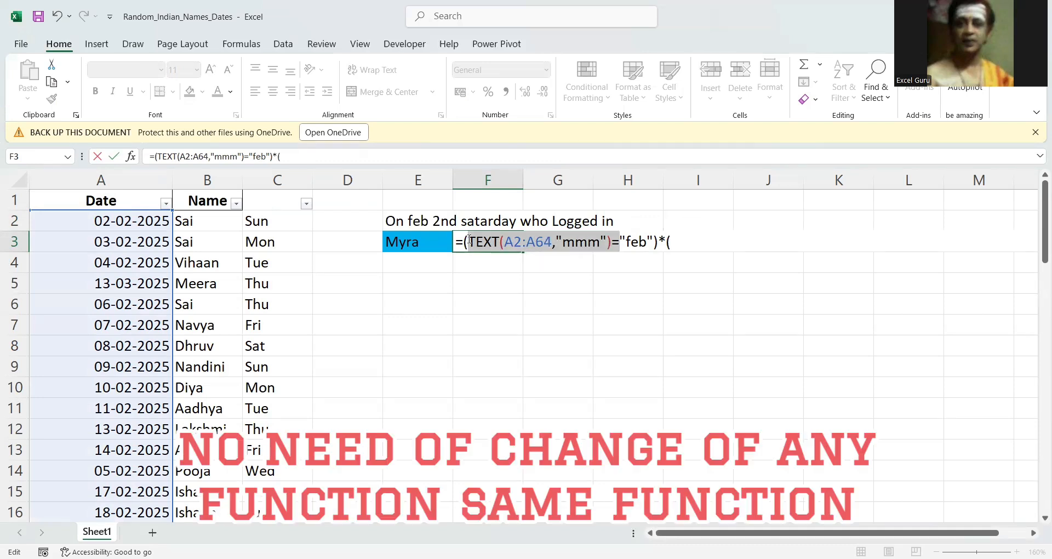
{"action": "key", "text": "shift+Left"}
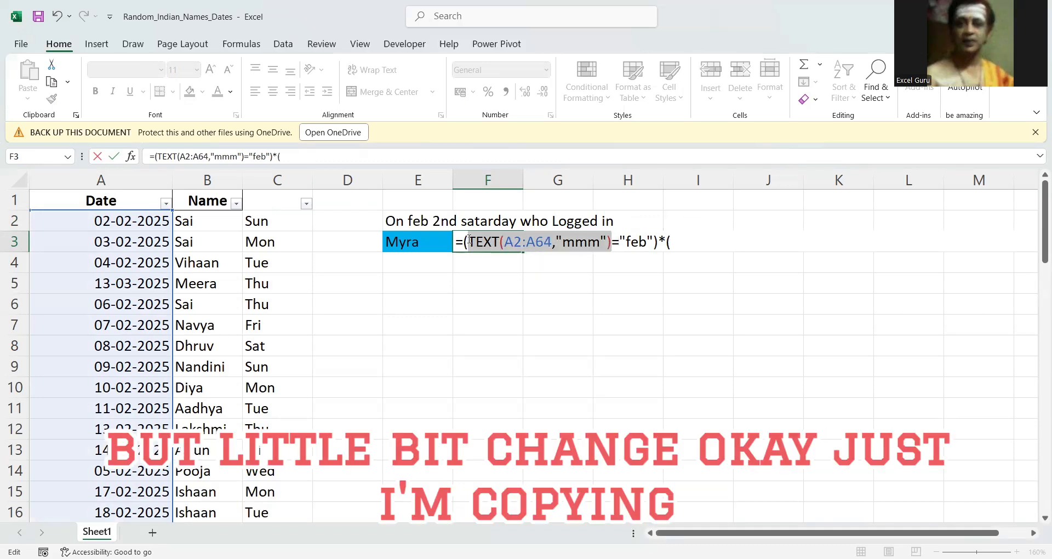
{"action": "key", "text": "ctrl+c"}
{"action": "left_click", "coordinate": [692, 233]}
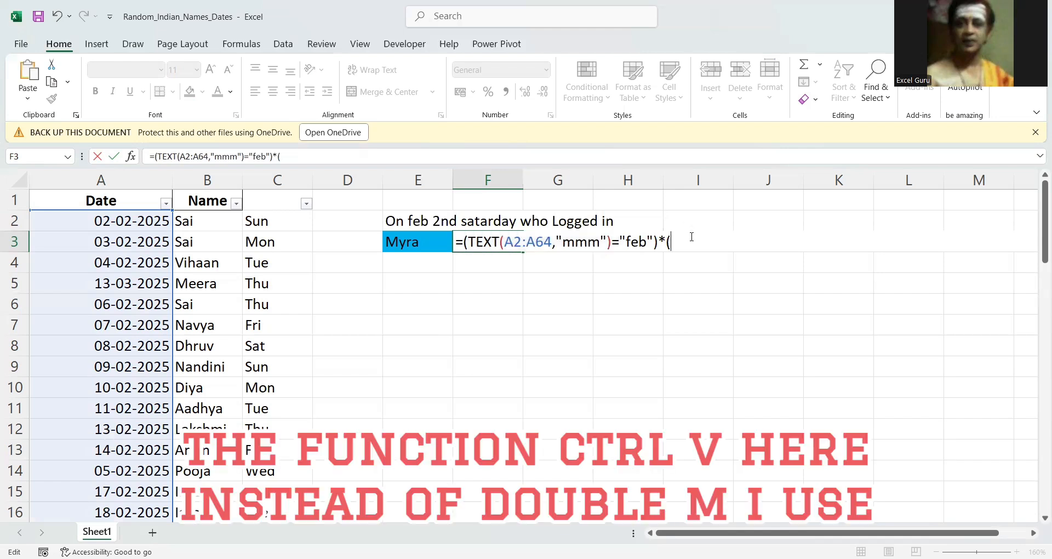
{"action": "key", "text": "ctrl+v"}
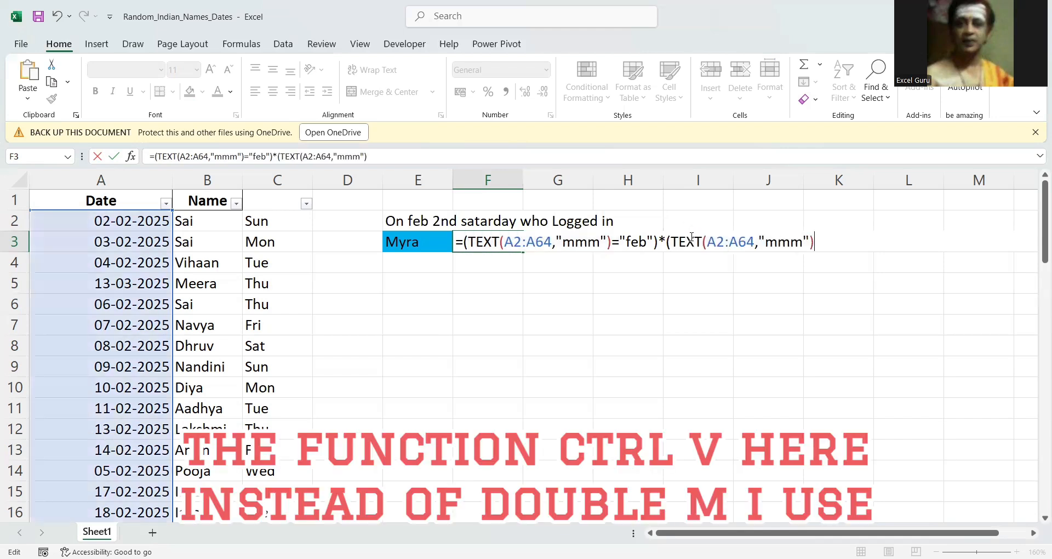
Change the second TEXT format to "ddd", compare it with "sat" and close the condition.
{"action": "double_click", "coordinate": [788, 243]}
{"action": "key", "text": "BackSpace"}
{"action": "type", "text": "d"}
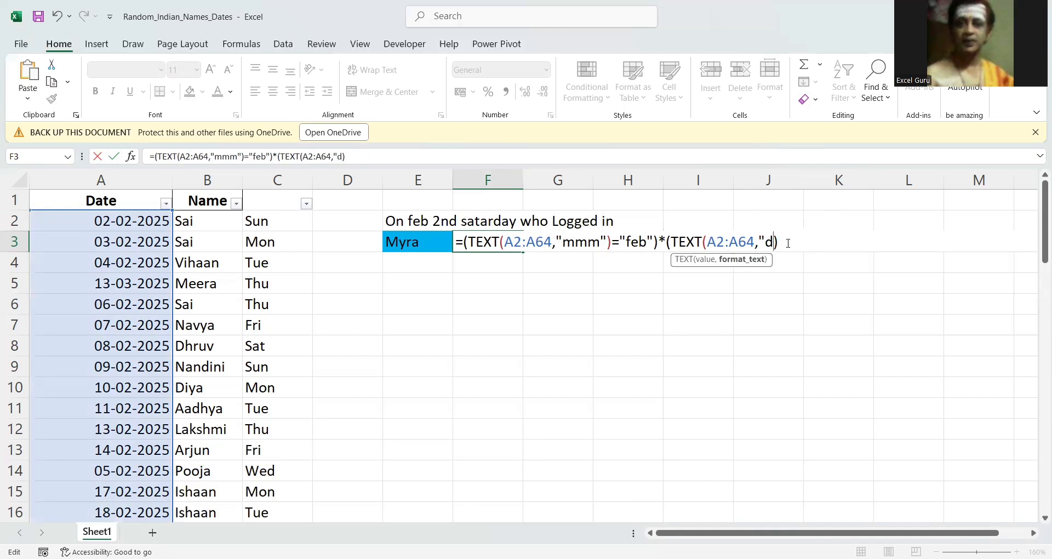
{"action": "type", "text": "dd\")"}
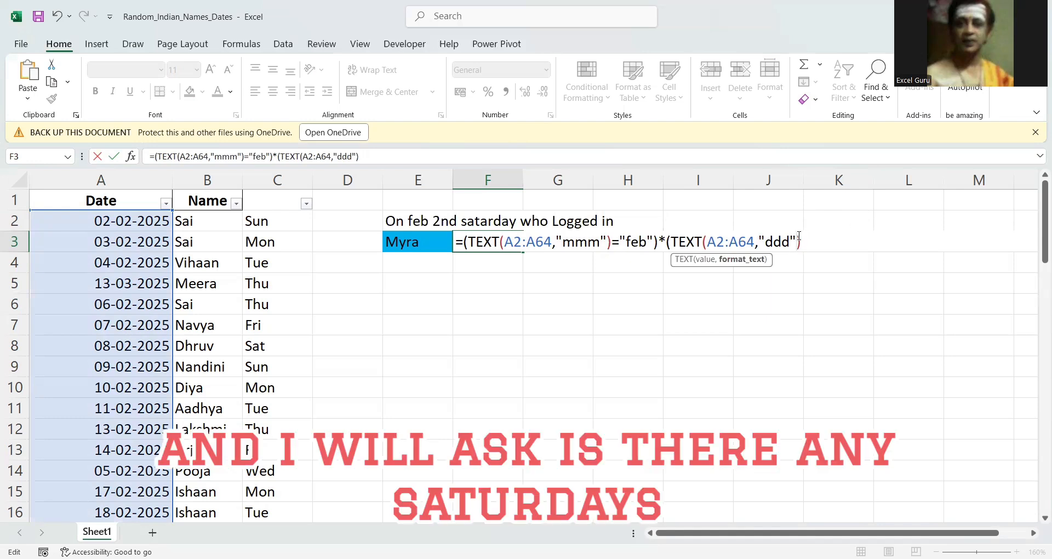
{"action": "type", "text": "="}
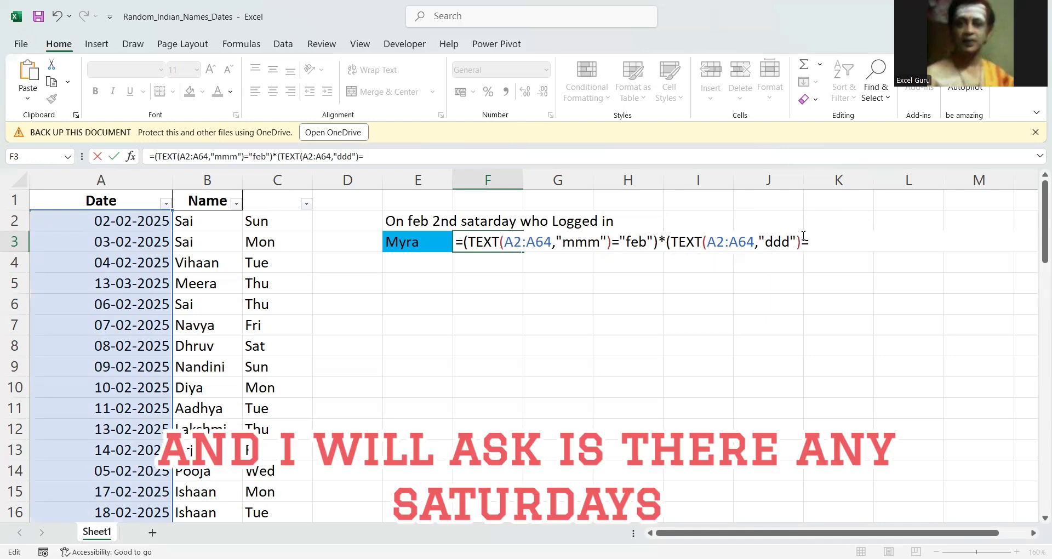
{"action": "type", "text": "\"sat\")"}
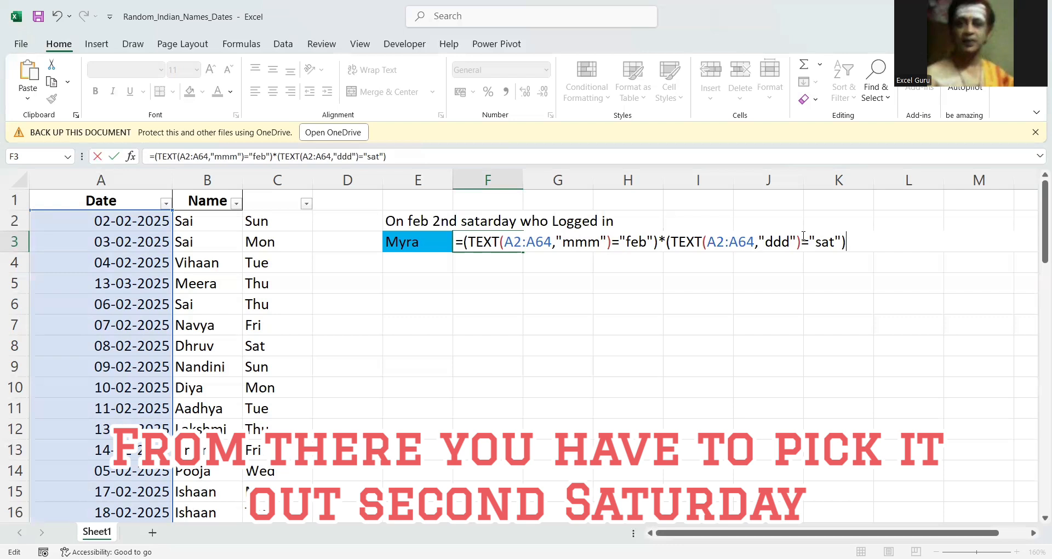
Preview the evaluated array of the two multiplied conditions in F3 and restore the formula.
{"action": "left_click", "coordinate": [465, 241], "text": "shift"}
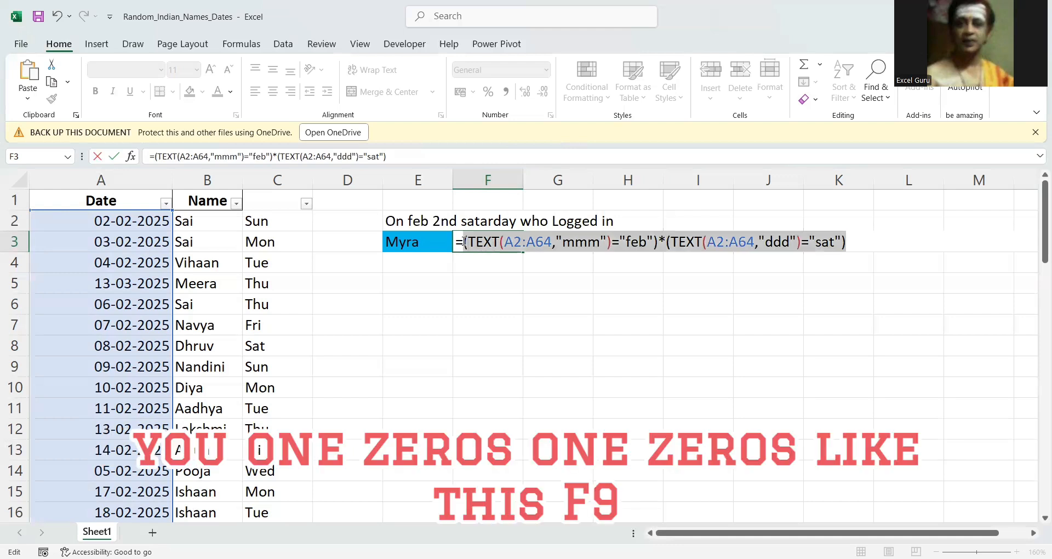
{"action": "key", "text": "F9"}
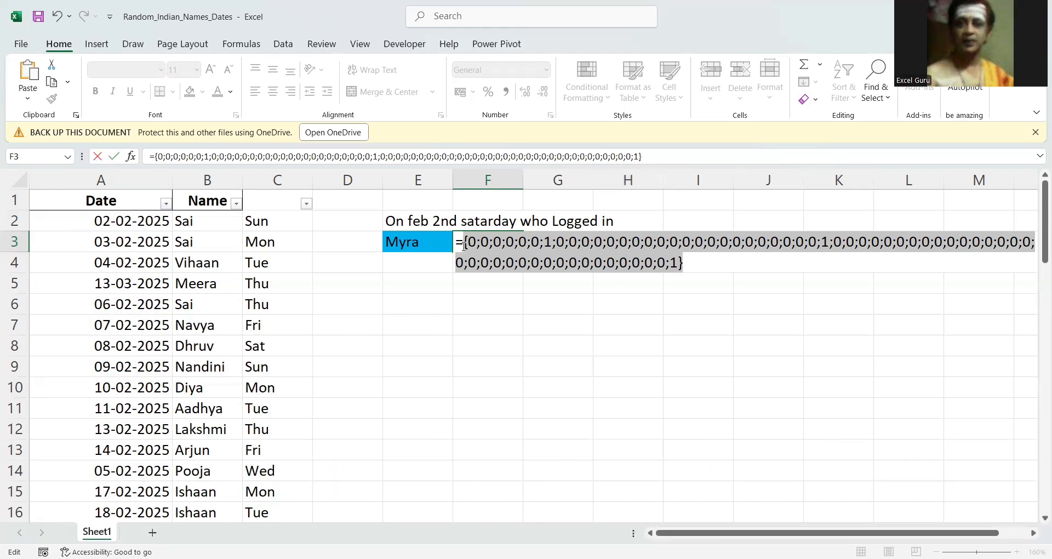
{"action": "key", "text": "ctrl+z"}
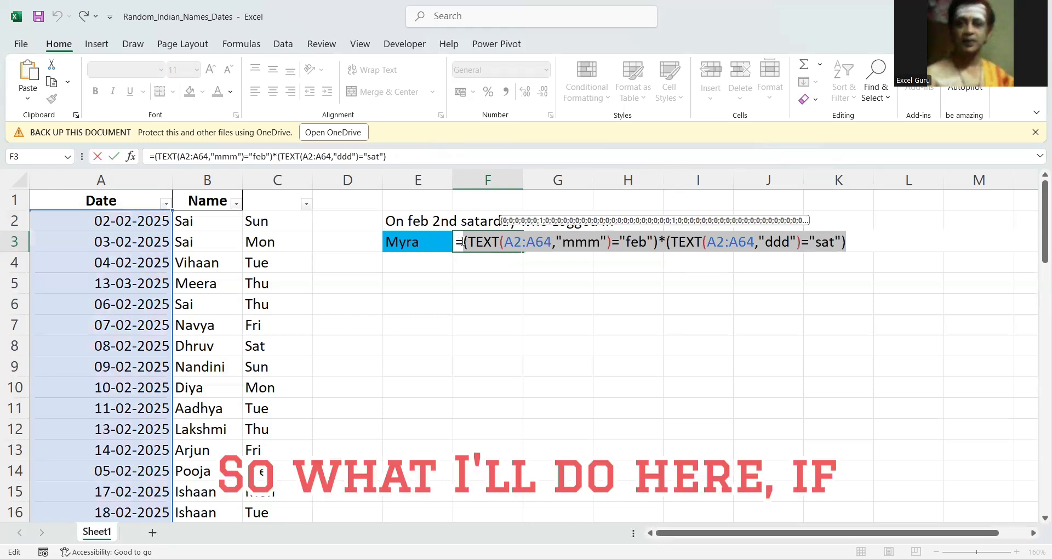
Turn the two multiplied conditions in F3 into the logical test of an IF function and start its next argument.
{"action": "left_click", "coordinate": [463, 241]}
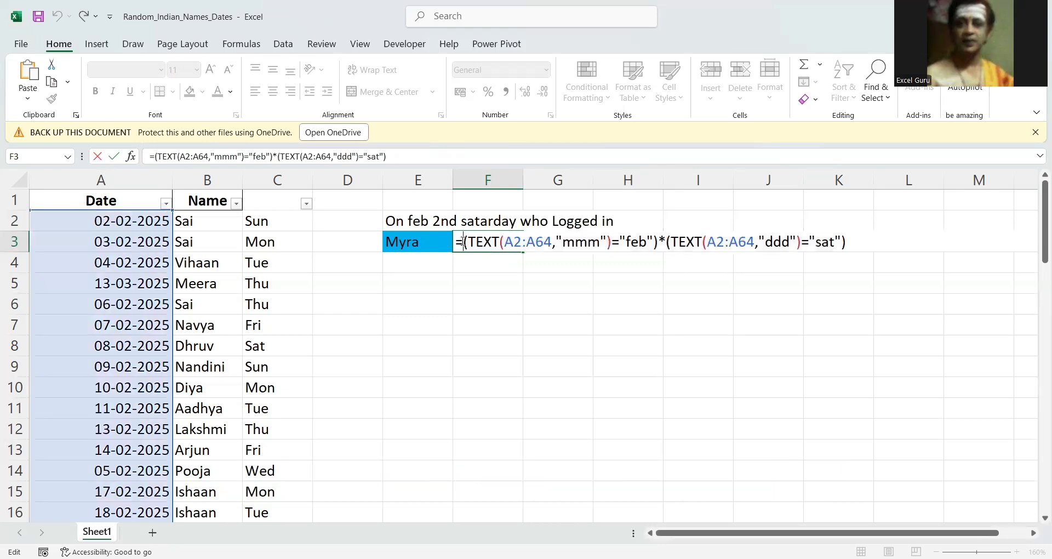
{"action": "type", "text": "if"}
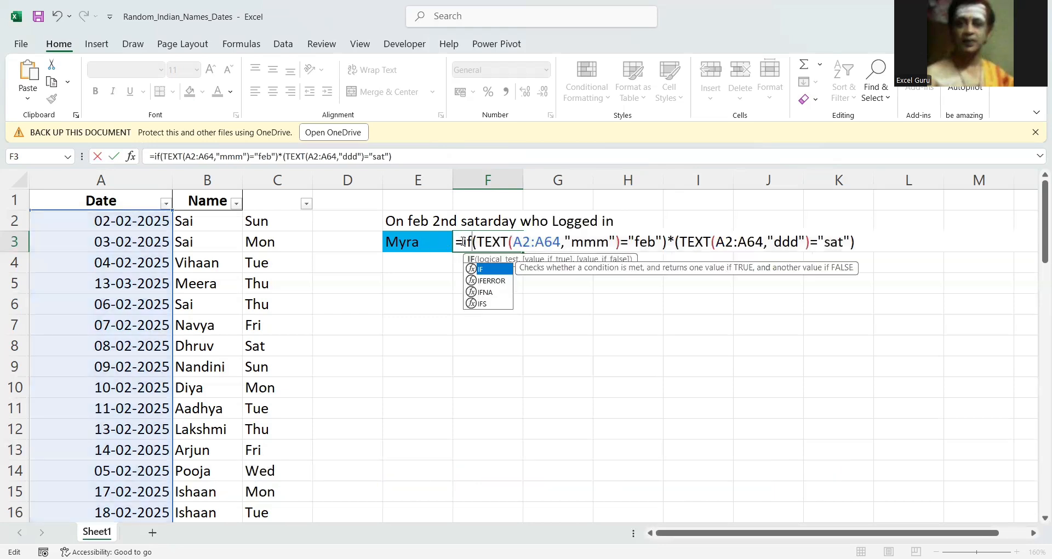
{"action": "type", "text": "("}
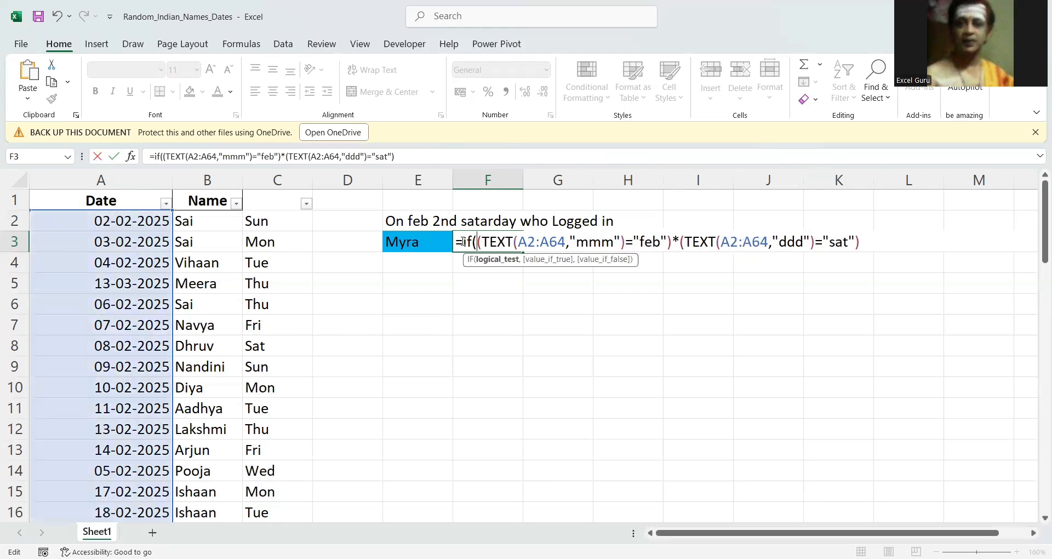
{"action": "key", "text": "BackSpace"}
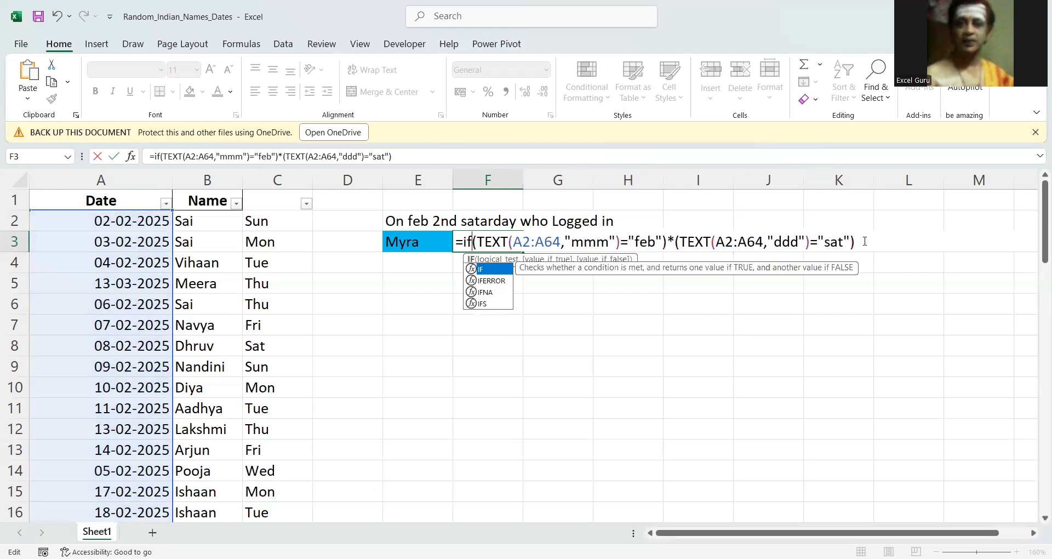
{"action": "left_click", "coordinate": [865, 243]}
{"action": "key", "text": "BackSpace"}
{"action": "type", "text": ","}
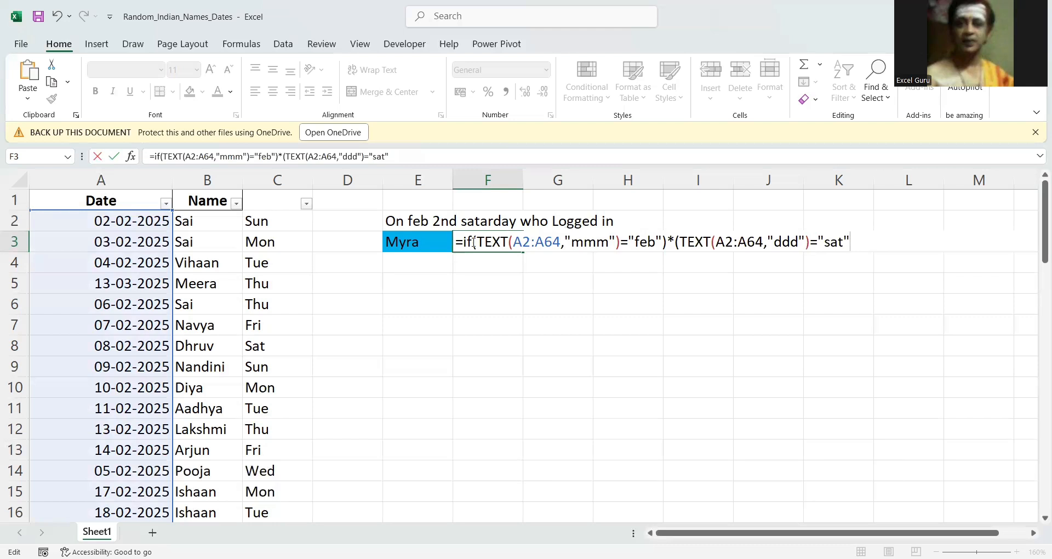
{"action": "left_click", "coordinate": [474, 242]}
{"action": "type", "text": "("}
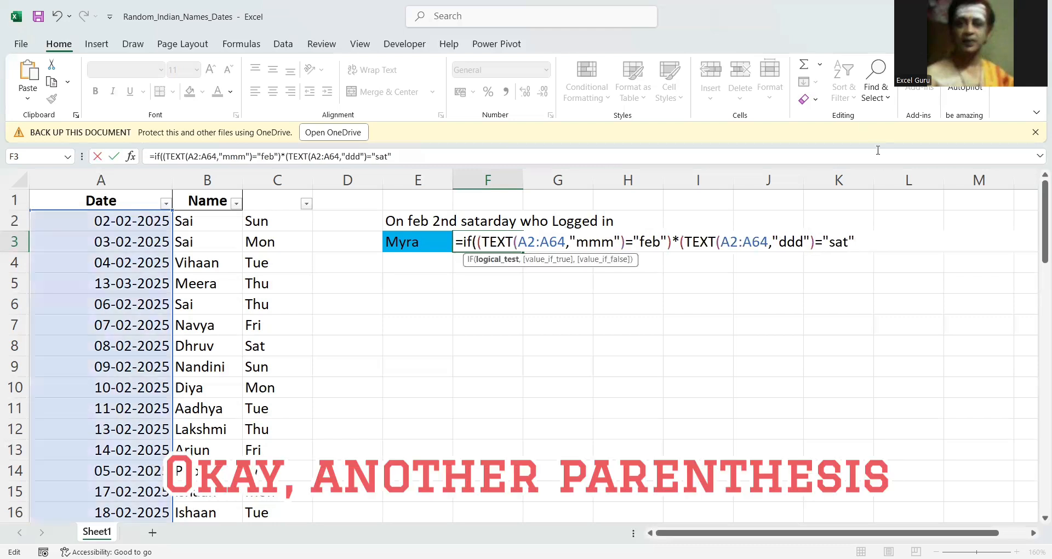
{"action": "left_click", "coordinate": [864, 244]}
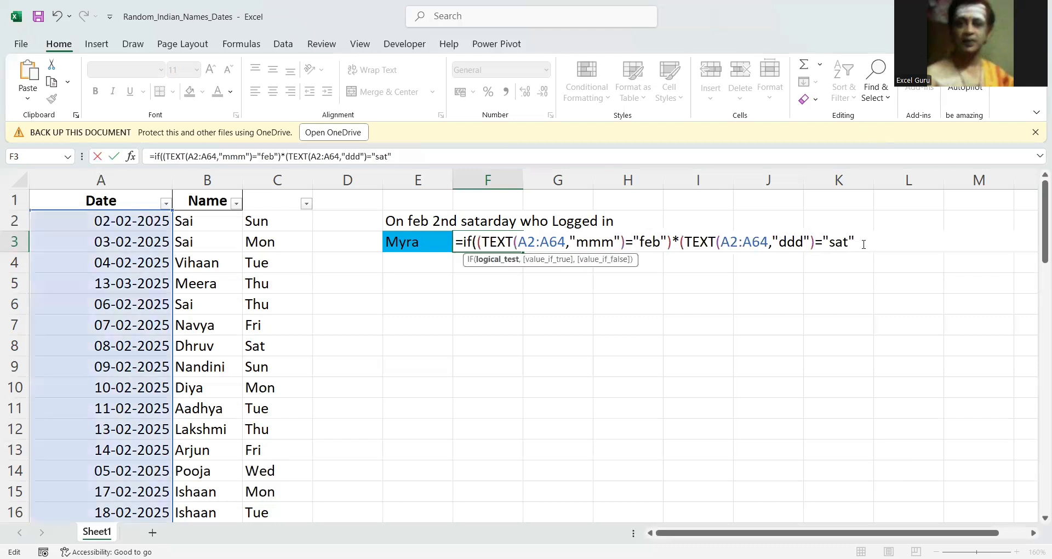
{"action": "type", "text": ","}
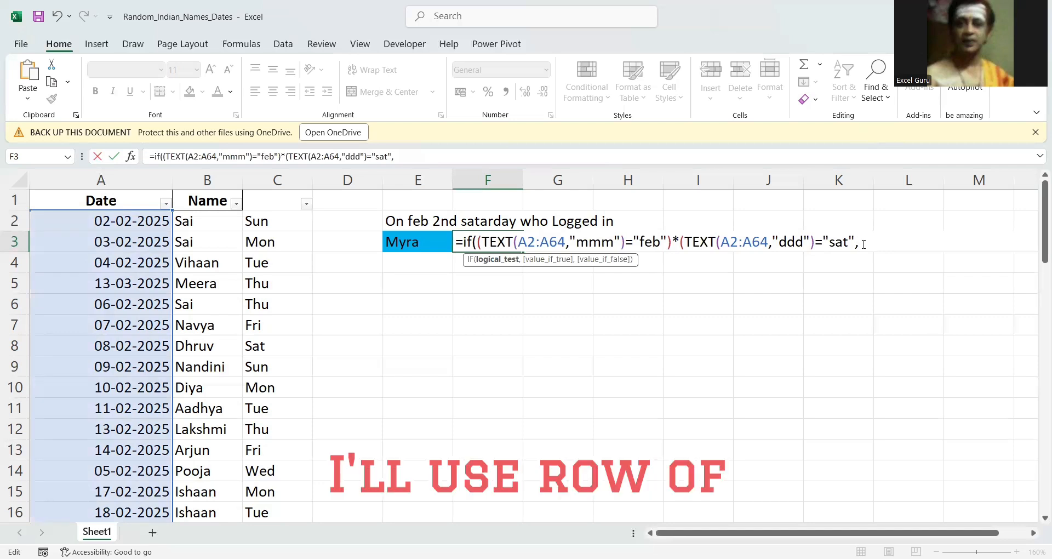
{"action": "type", "text": "ROW("}
Enter ROW(A2:A64)-ROW(A2)+1 as the IF function's value when true and close the parenthesis.
{"action": "left_click", "coordinate": [140, 224]}
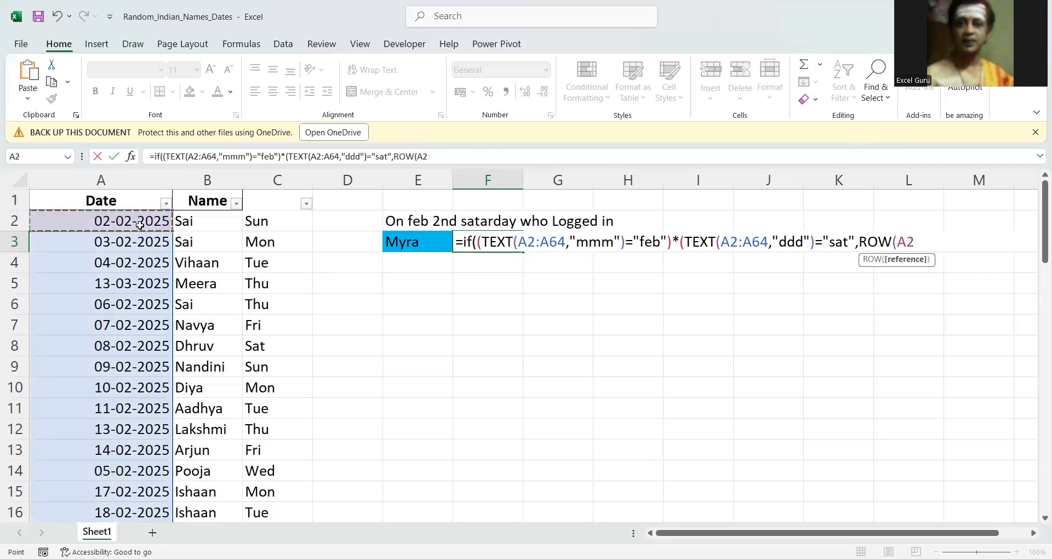
{"action": "key", "text": "ctrl+shift+Down"}
{"action": "key", "text": "ctrl+BackSpace"}
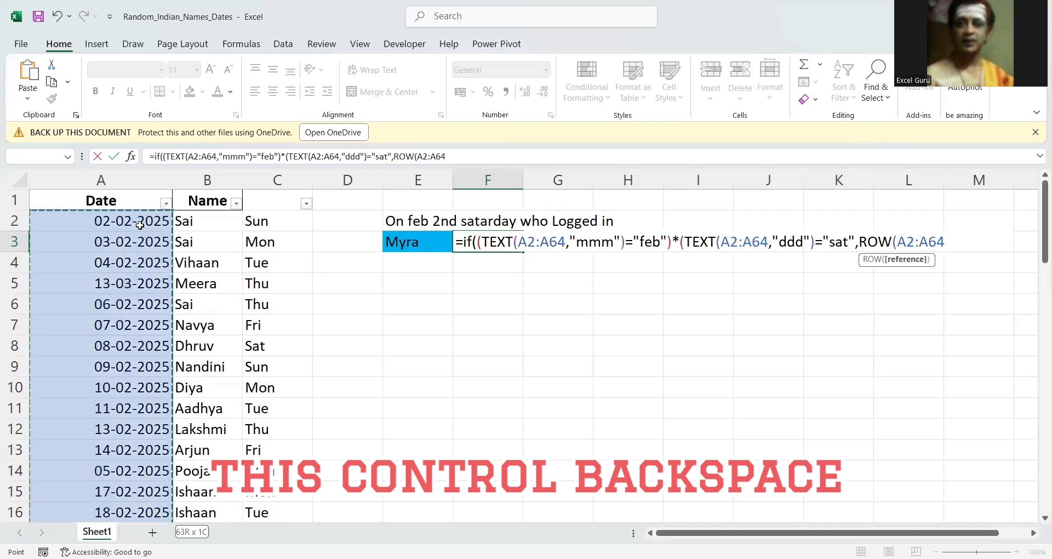
{"action": "type", "text": ")"}
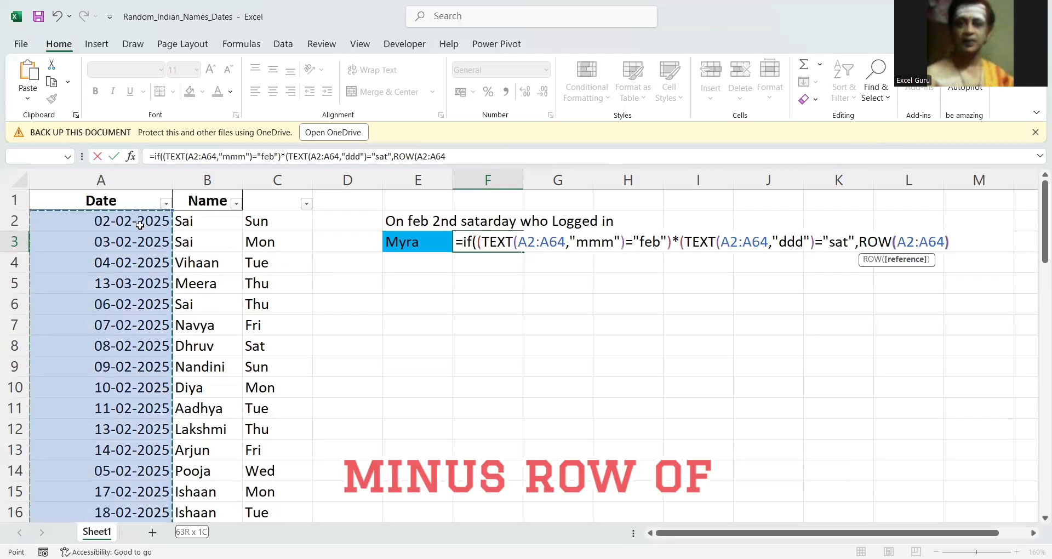
{"action": "type", "text": "-ROW("}
{"action": "left_click", "coordinate": [140, 225]}
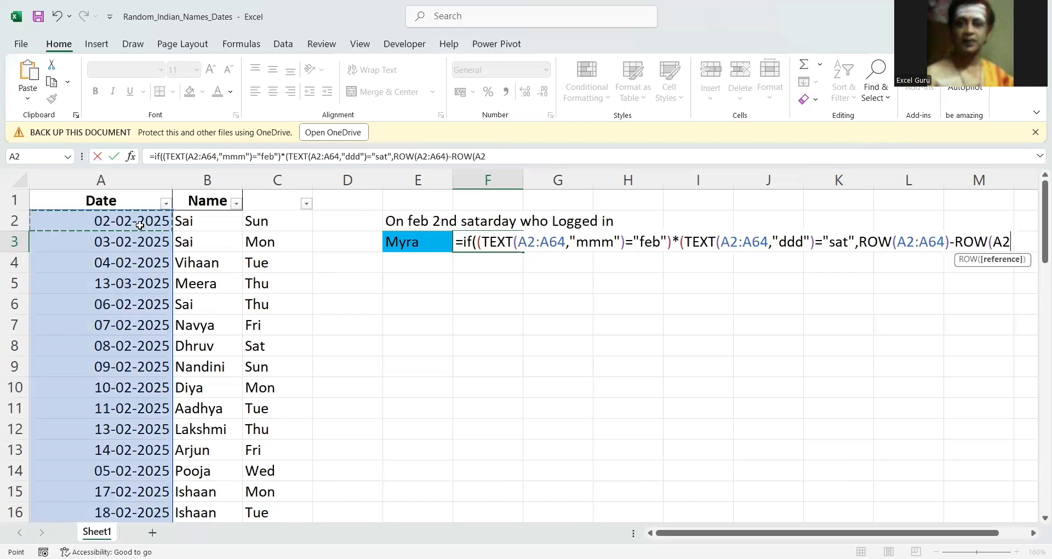
{"action": "type", "text": ")+1)"}
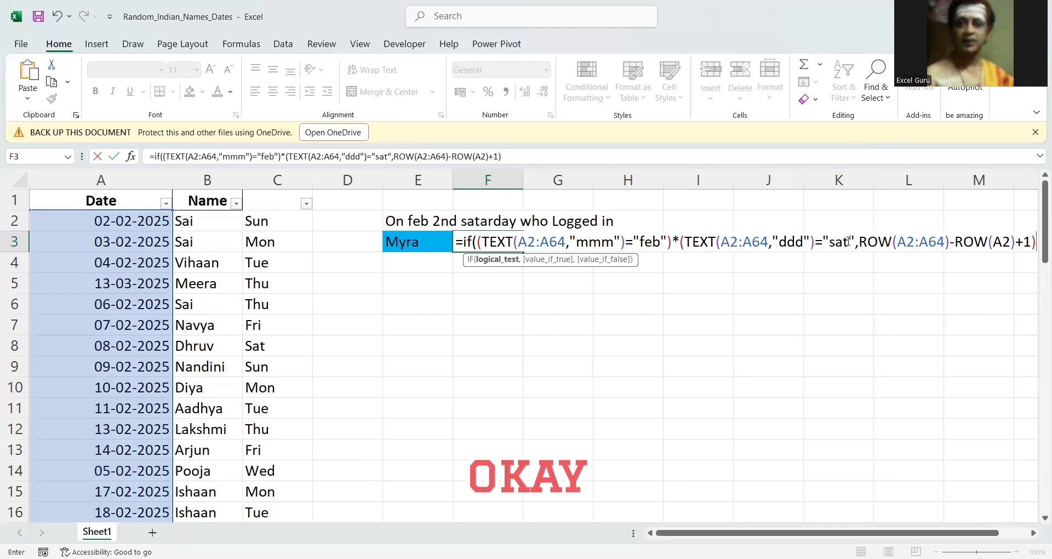
{"action": "left_click", "coordinate": [860, 242]}
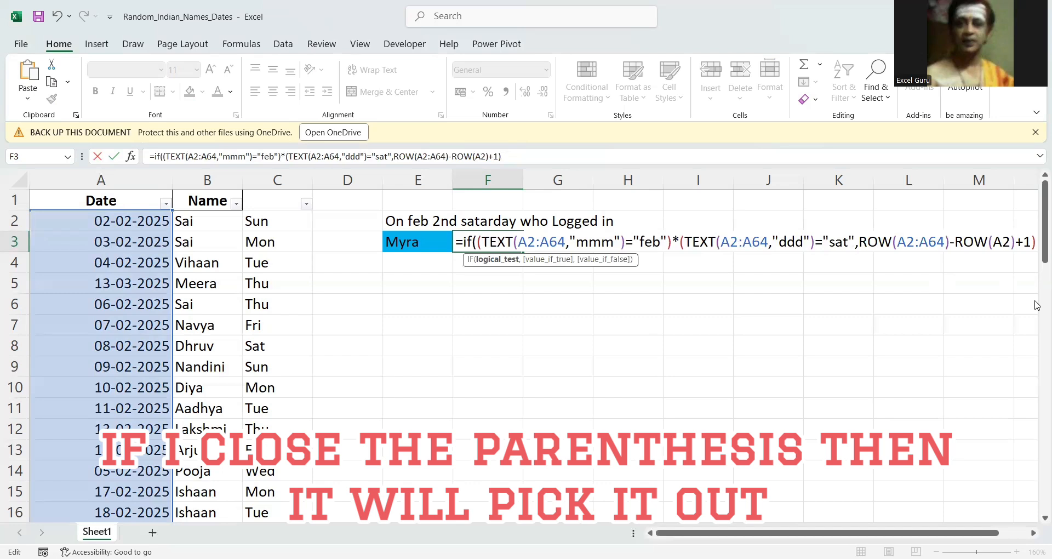
{"action": "type", "text": ")"}
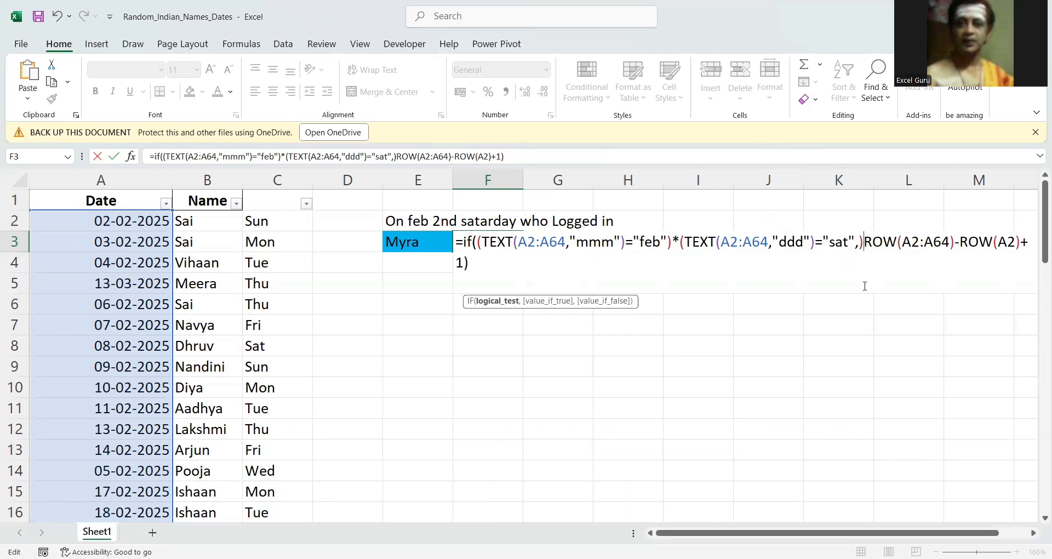
{"action": "key", "text": "BackSpace"}
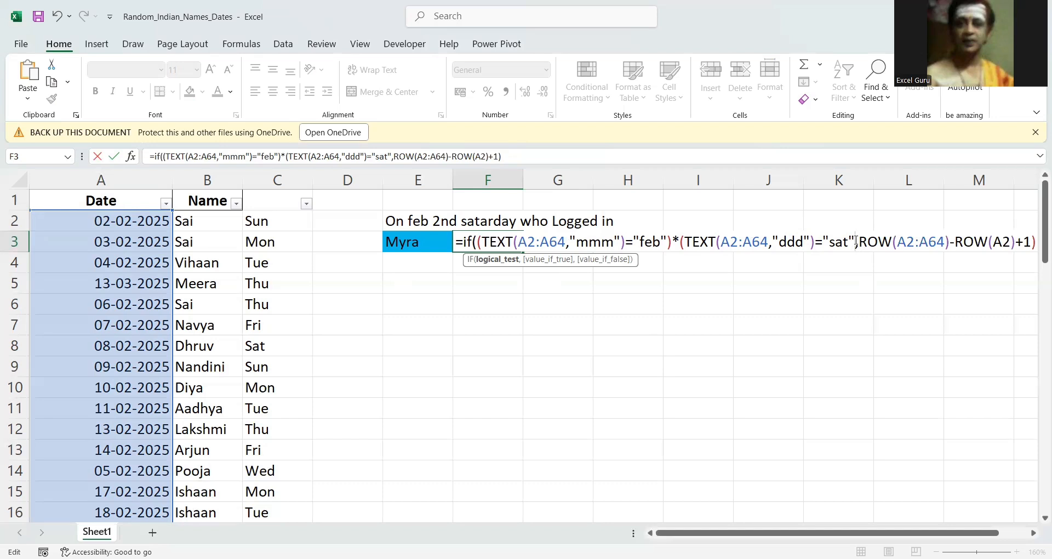
Close the second condition right after "sat", inspect the IF function's value_if_true argument and remove that parenthesis again.
{"action": "left_click", "coordinate": [856, 241]}
{"action": "type", "text": ")"}
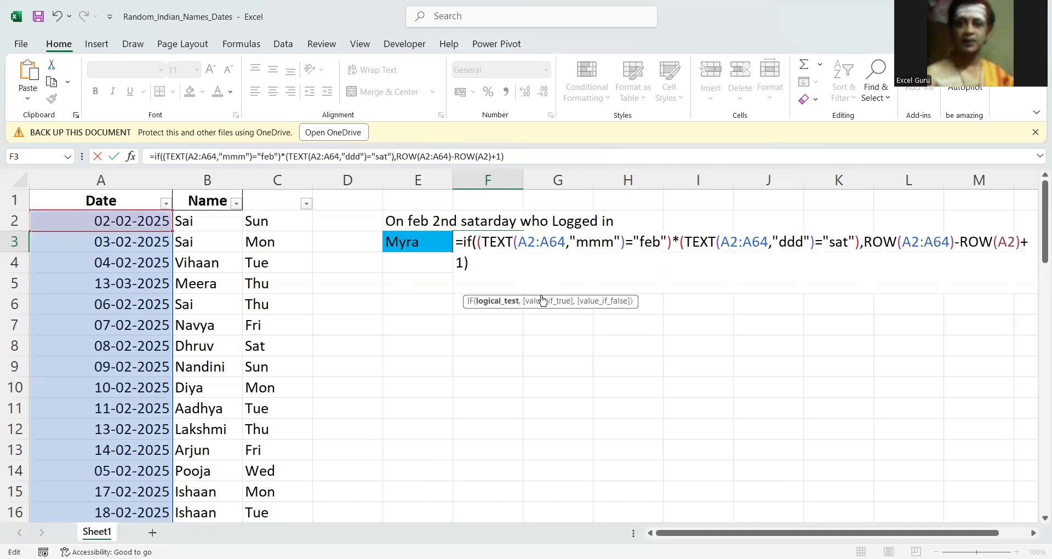
{"action": "left_click", "coordinate": [541, 302]}
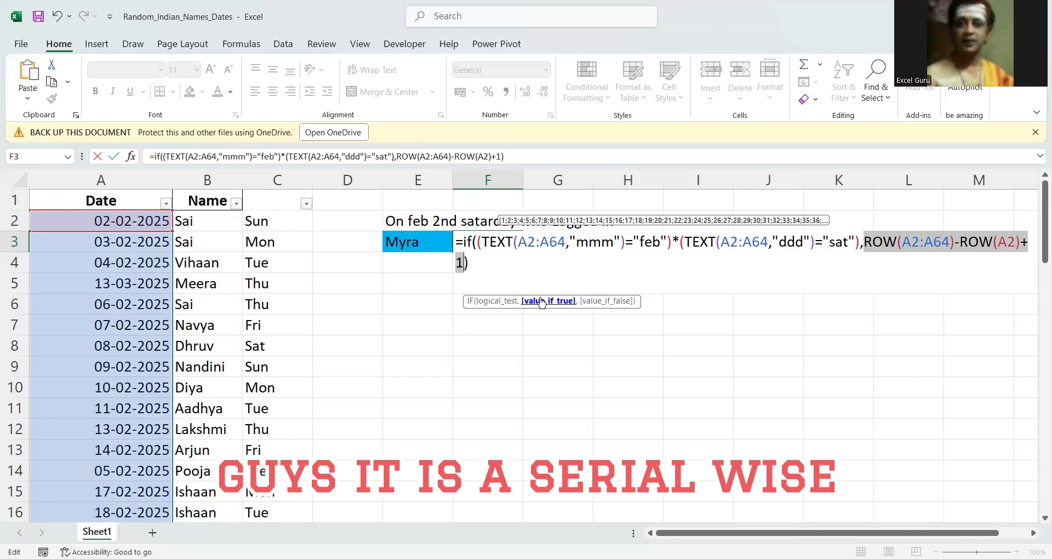
{"action": "key", "text": "Left"}
{"action": "key", "text": "Left"}
{"action": "key", "text": "BackSpace"}
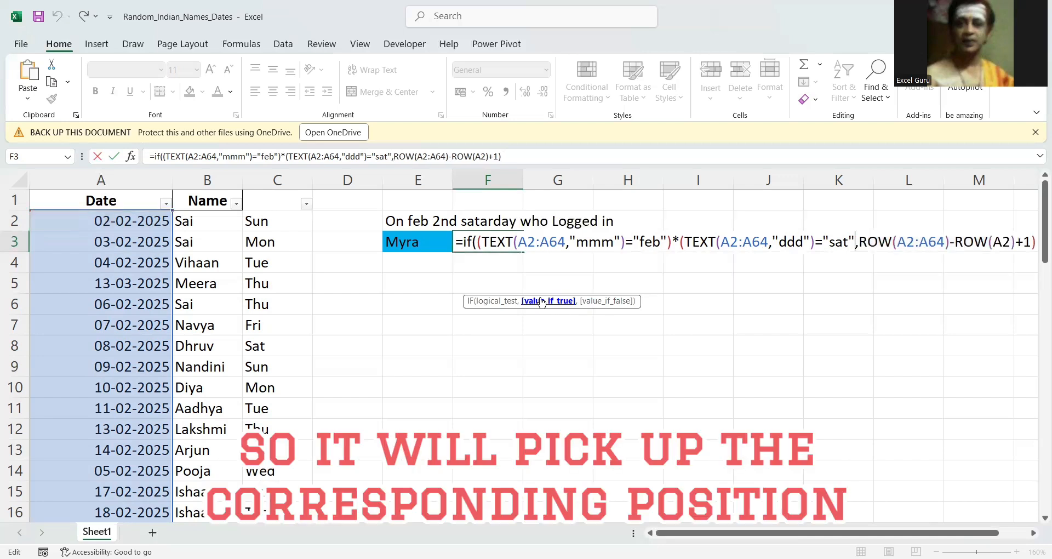
Try to evaluate the whole IF expression in F3 without the second condition's closing parenthesis.
{"action": "left_click", "coordinate": [463, 242]}
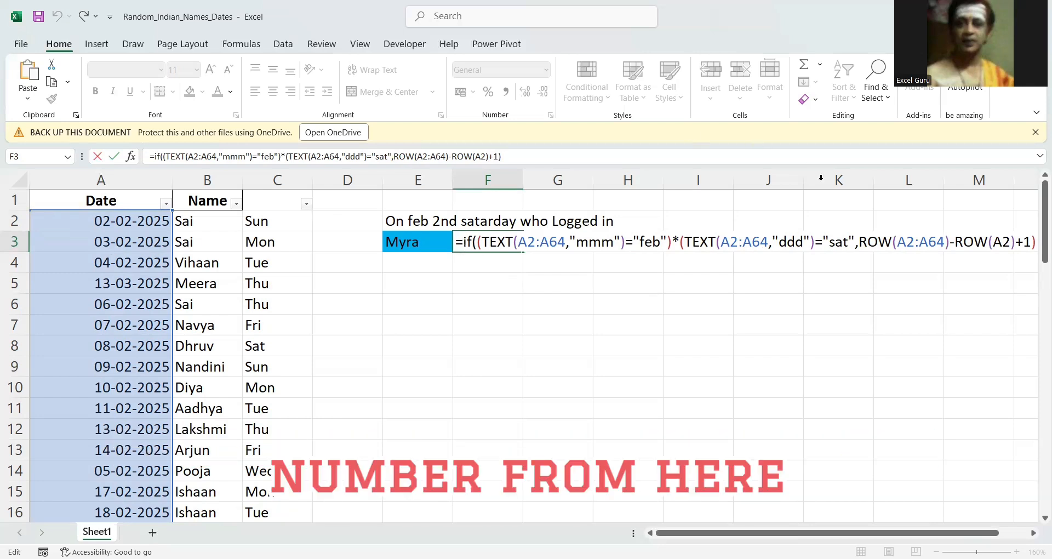
{"action": "left_click", "coordinate": [858, 241]}
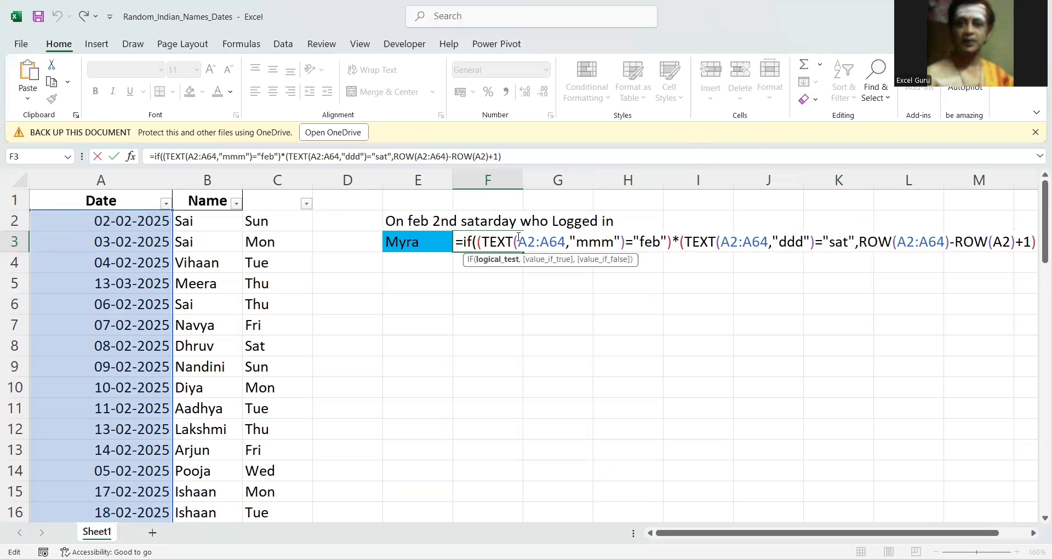
{"action": "key", "text": "F9"}
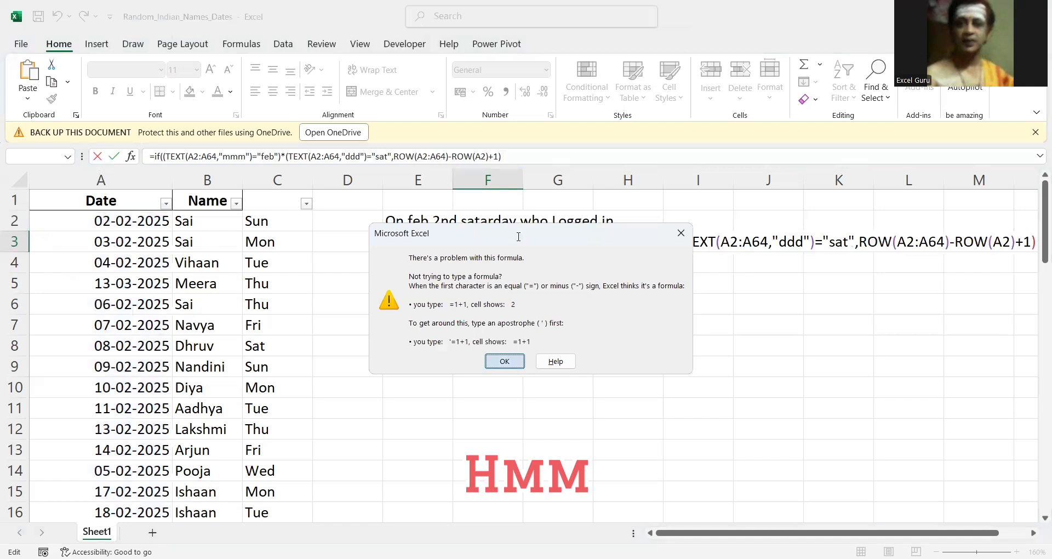
{"action": "key", "text": "Return"}
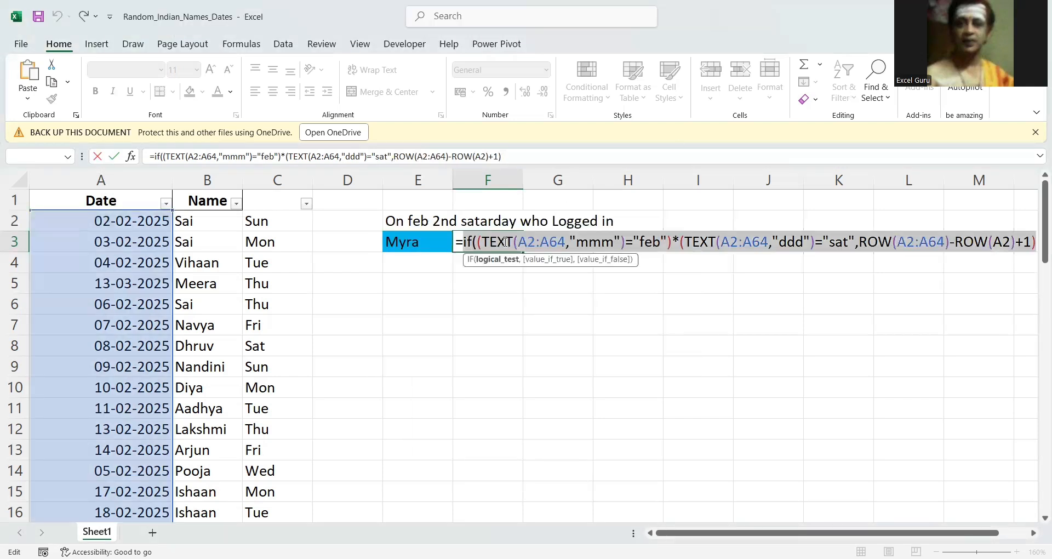
Insert the missing closing parenthesis after "sat" to complete the IF function's logical test.
{"action": "left_click", "coordinate": [498, 259]}
{"action": "left_click", "coordinate": [857, 236]}
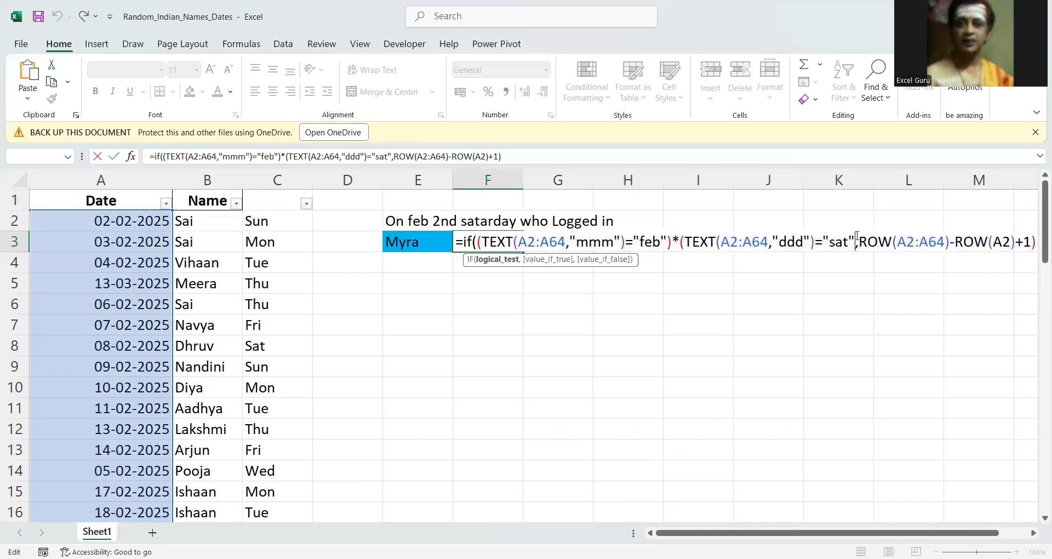
{"action": "type", "text": ")"}
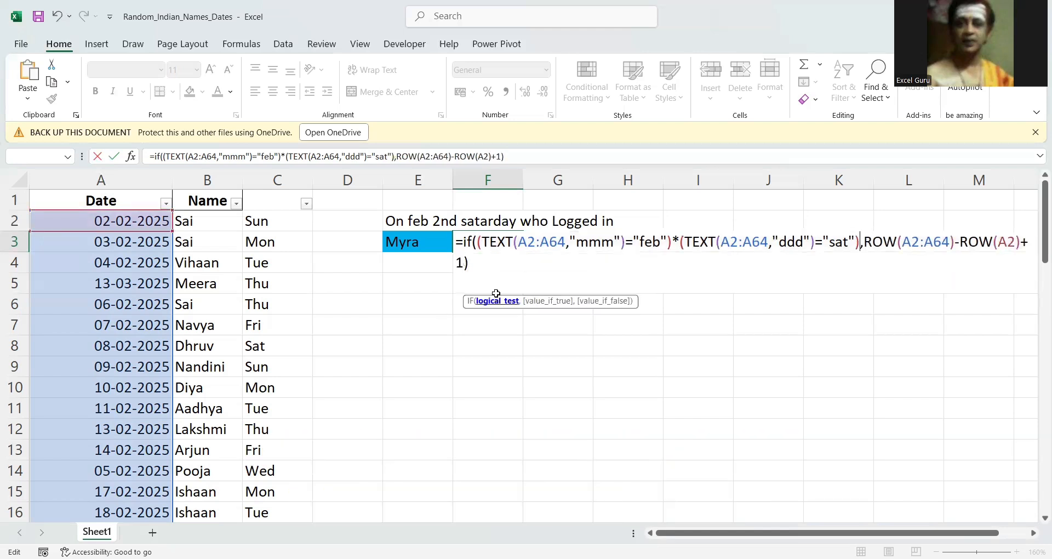
Inspect the IF function's logical test and value_if_true arguments, preview its evaluated array and restore the formula.
{"action": "left_click", "coordinate": [498, 301]}
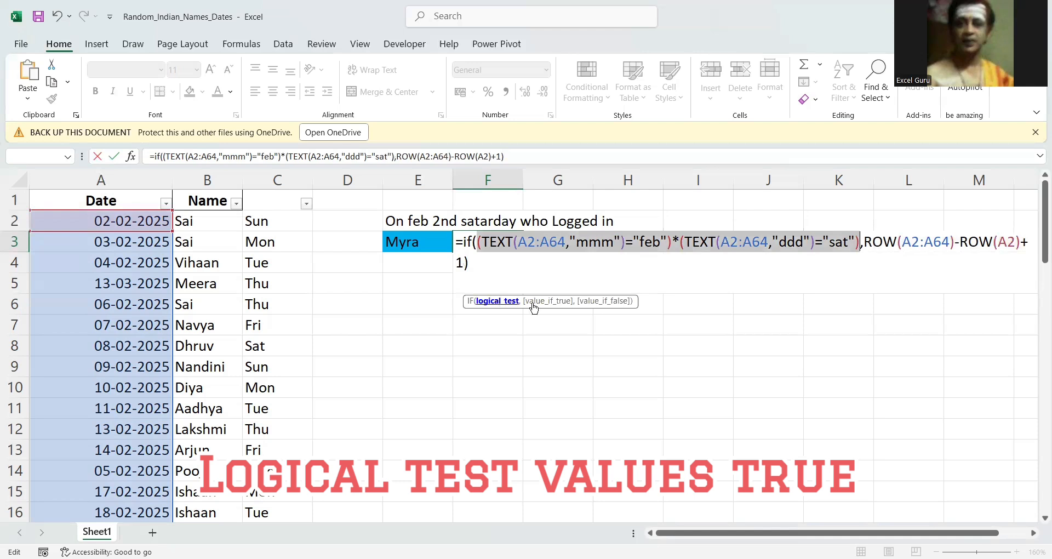
{"action": "left_click", "coordinate": [552, 302]}
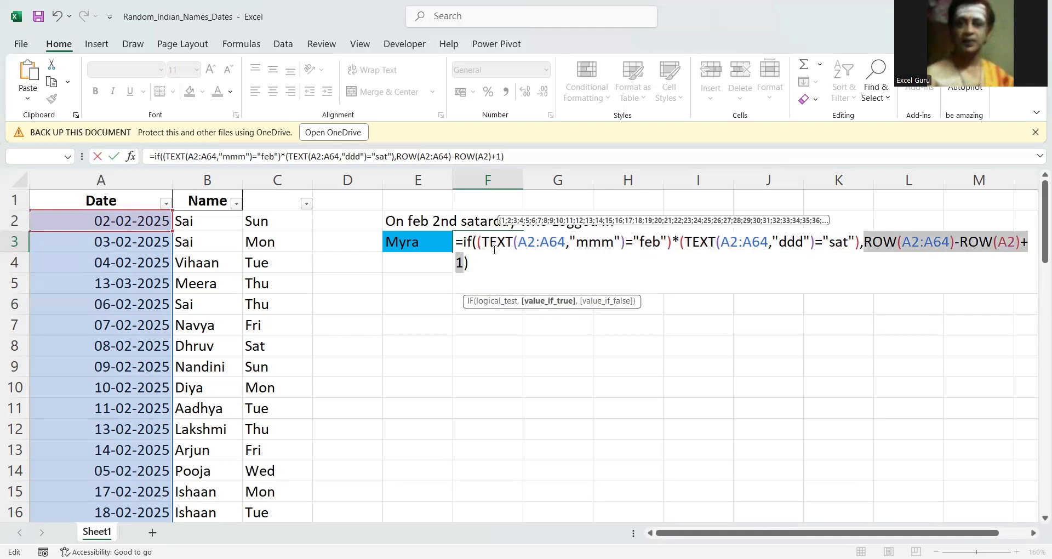
{"action": "left_click", "coordinate": [465, 242]}
{"action": "key", "text": "F9"}
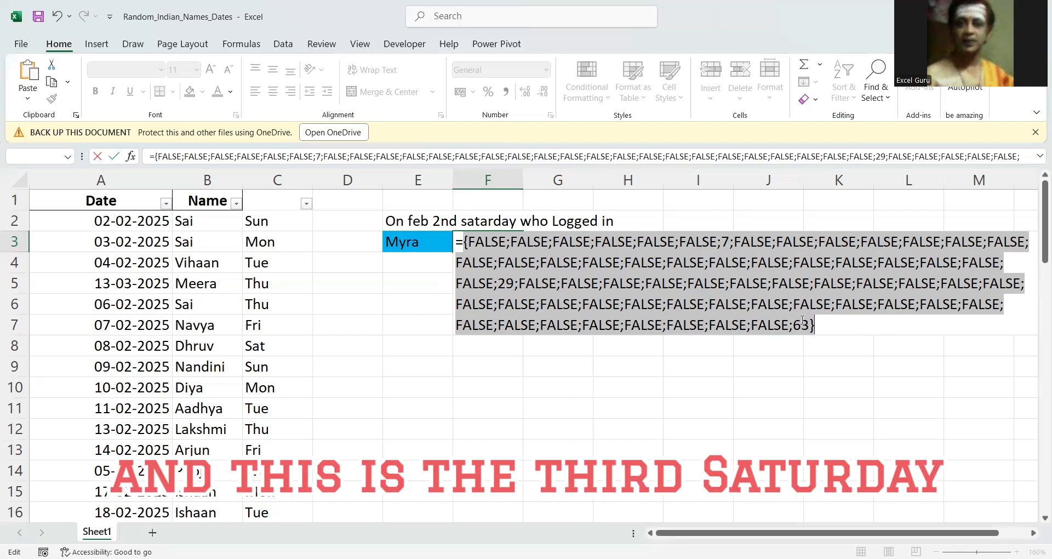
{"action": "key", "text": "ctrl+z"}
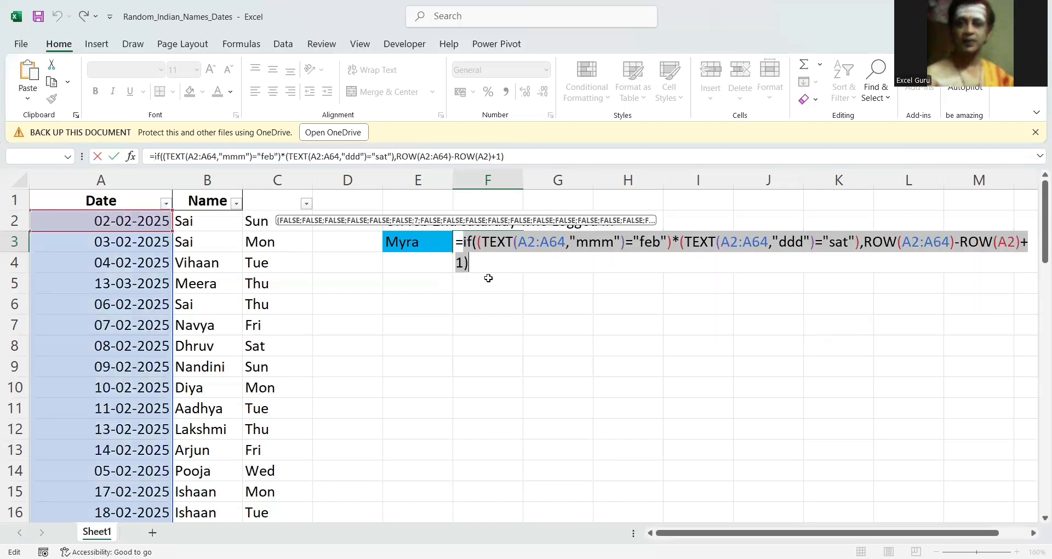
Wrap the IF expression in SMALL with k set to 2 and commit the formula in F3.
{"action": "left_click", "coordinate": [465, 241]}
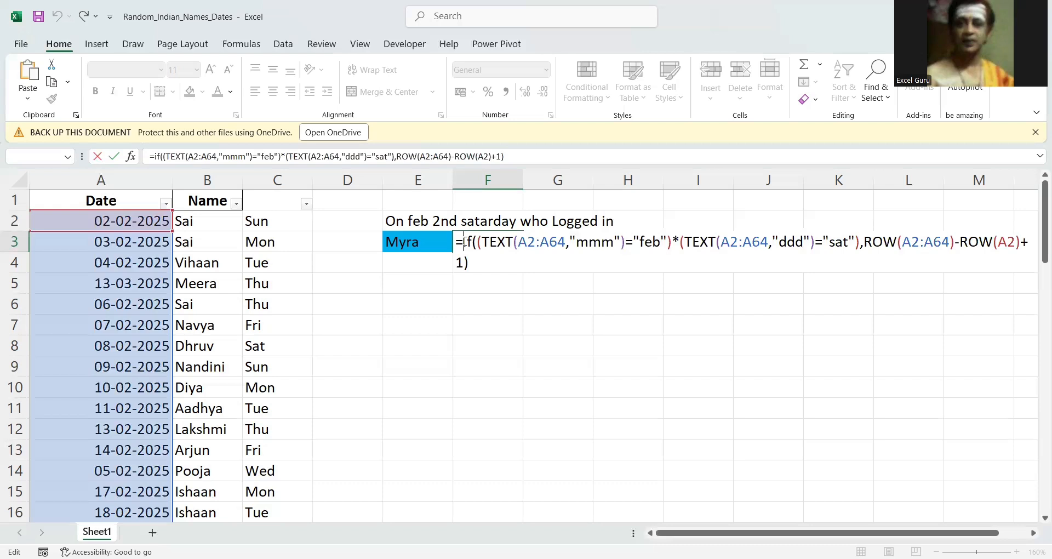
{"action": "type", "text": "small("}
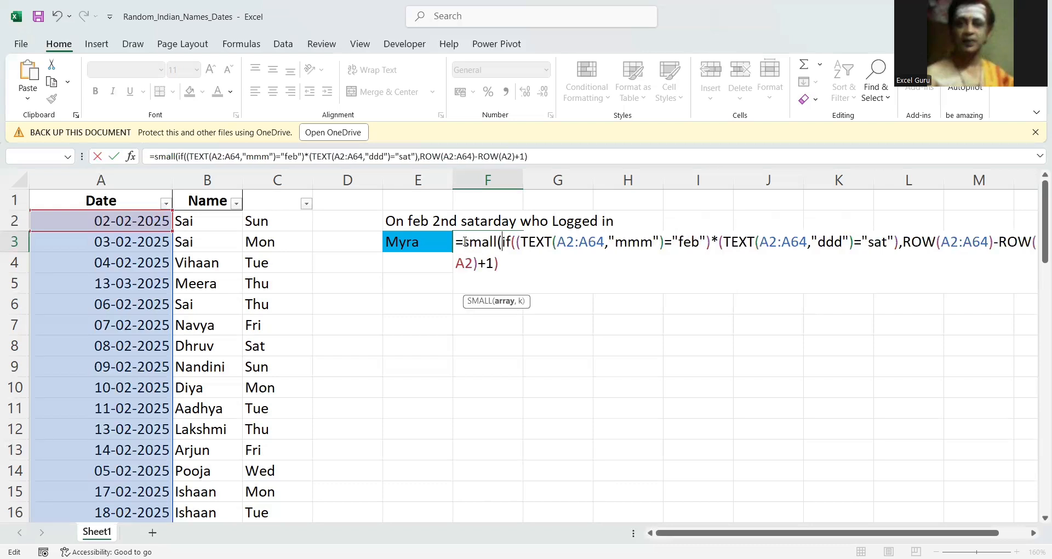
{"action": "left_click", "coordinate": [524, 256]}
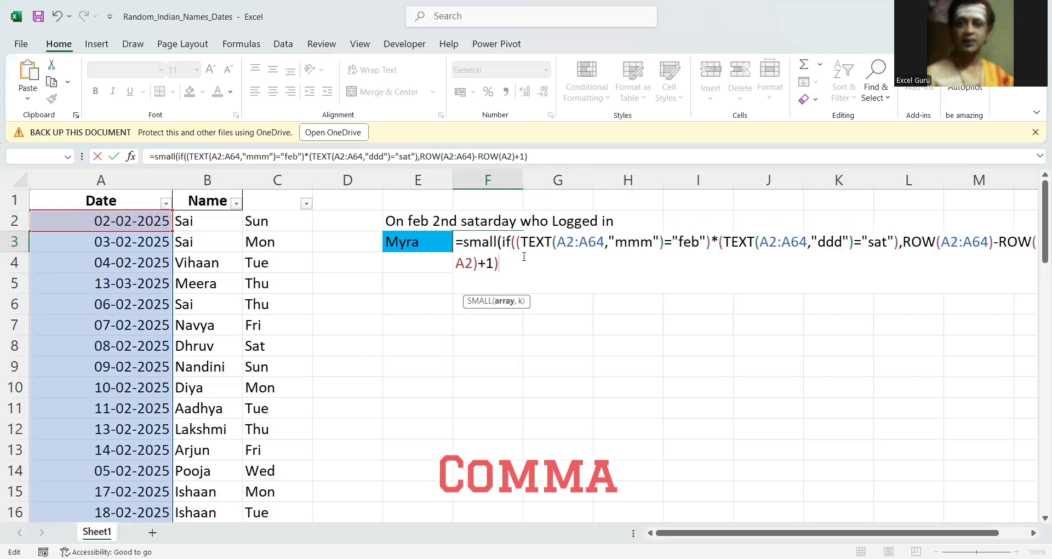
{"action": "type", "text": ","}
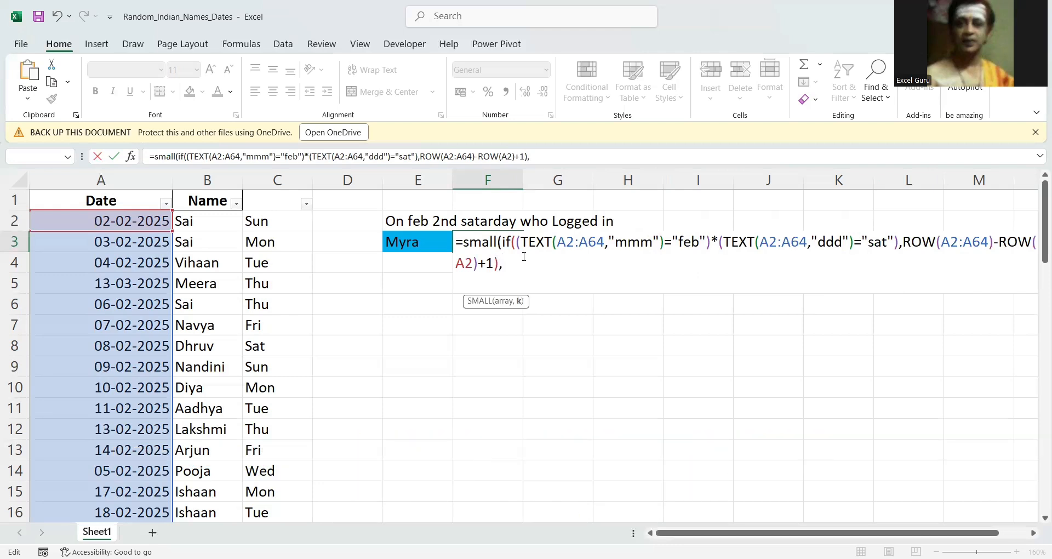
{"action": "type", "text": "2)"}
{"action": "key", "text": "Return"}
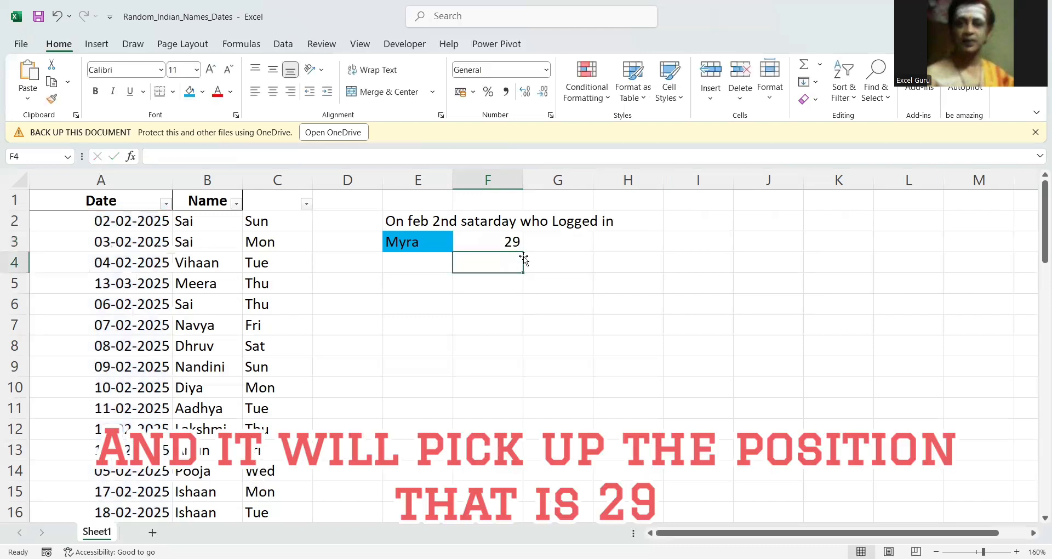
Wrap the SMALL expression in F3 in an INDEX function with A2:A64 as the array and commit the formula.
{"action": "key", "text": "Up"}
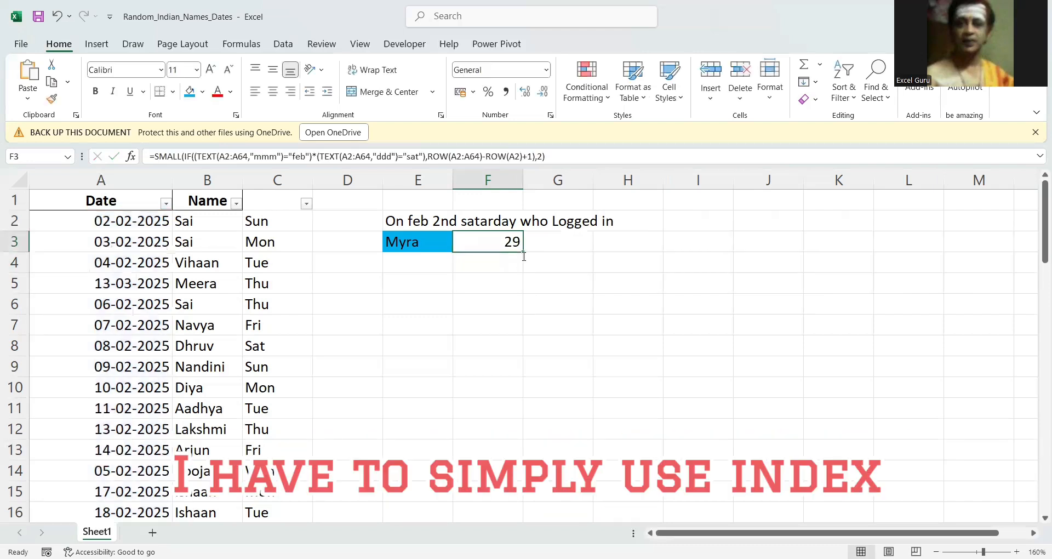
{"action": "key", "text": "F2"}
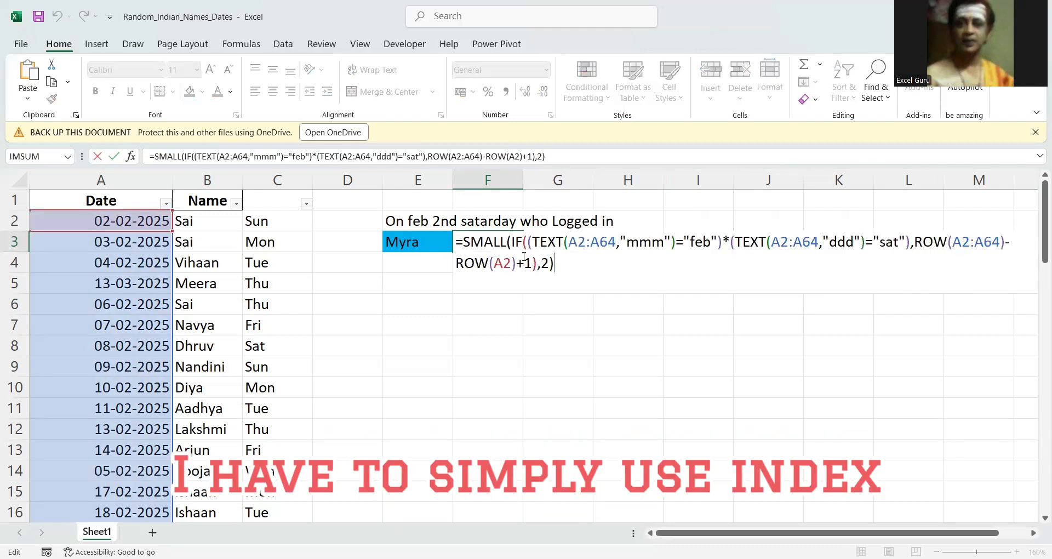
{"action": "left_click", "coordinate": [464, 242]}
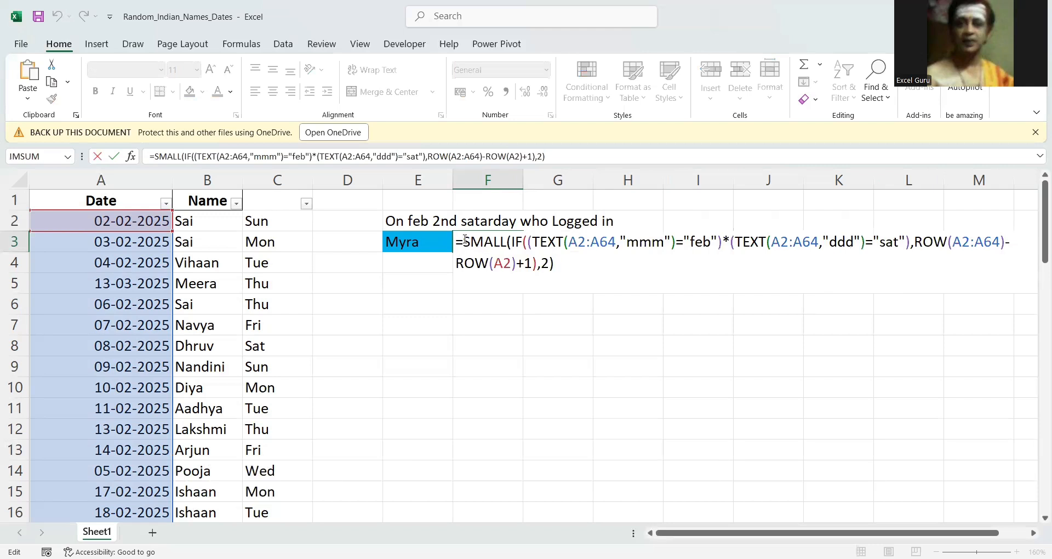
{"action": "type", "text": "INDEX("}
{"action": "left_click", "coordinate": [117, 218]}
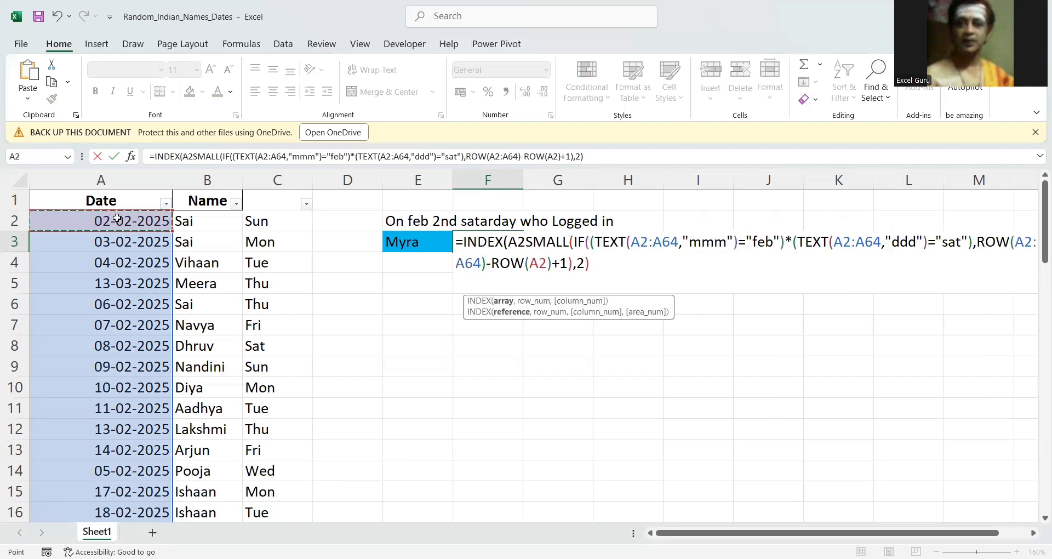
{"action": "key", "text": "ctrl+shift+Down"}
{"action": "scroll", "coordinate": [117, 218], "scroll_direction": "up", "scroll_amount": 15}
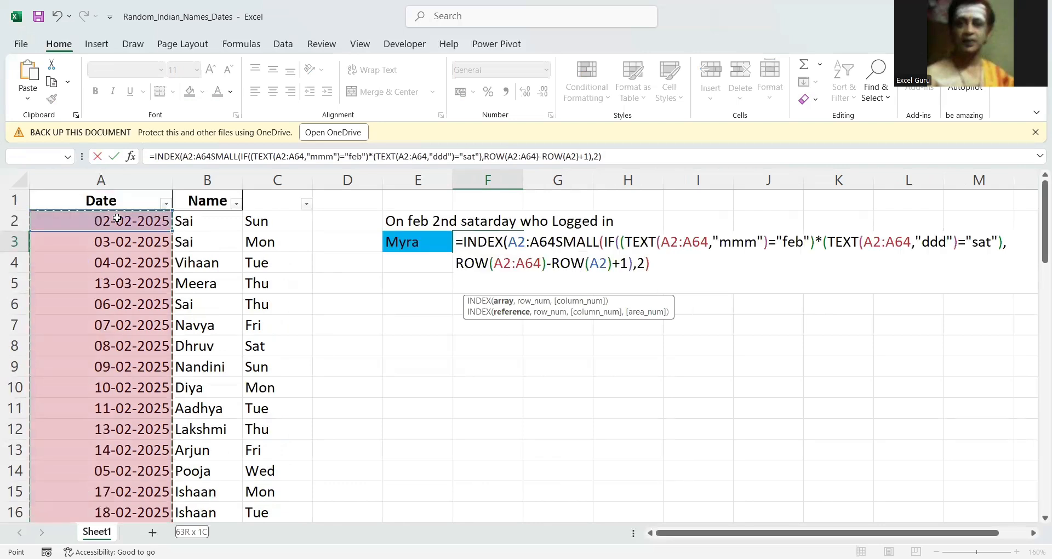
{"action": "type", "text": ","}
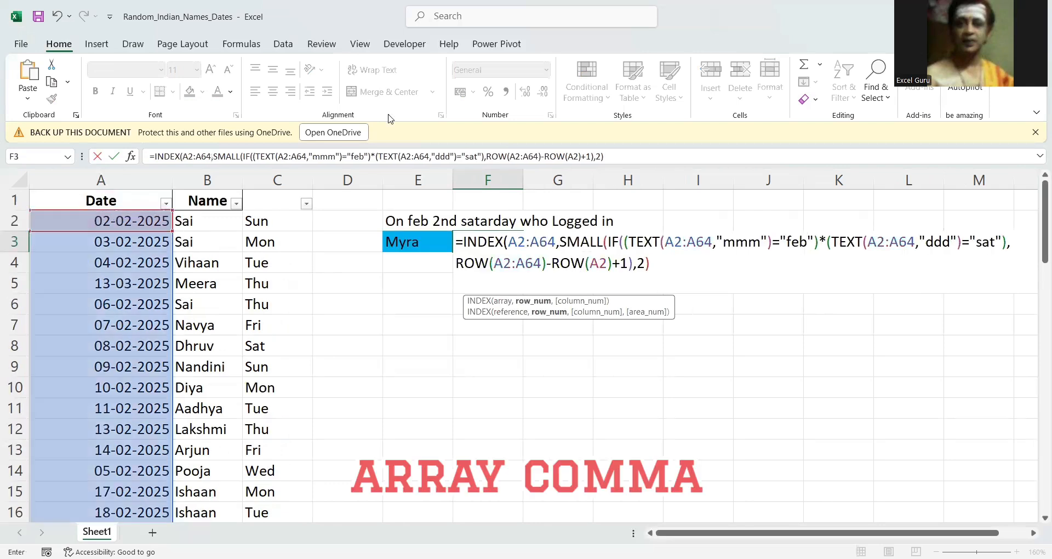
{"action": "left_click", "coordinate": [662, 263]}
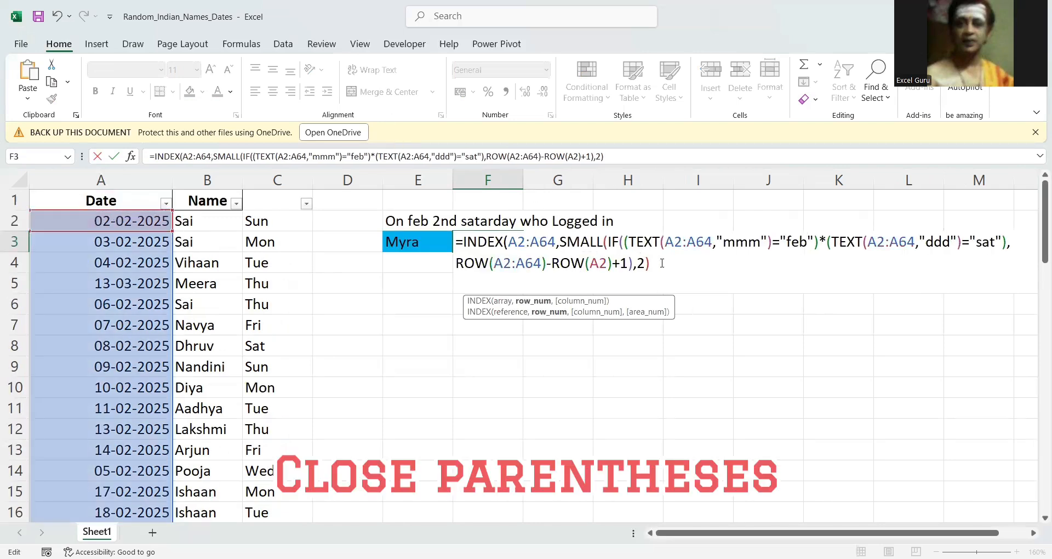
{"action": "type", "text": ")"}
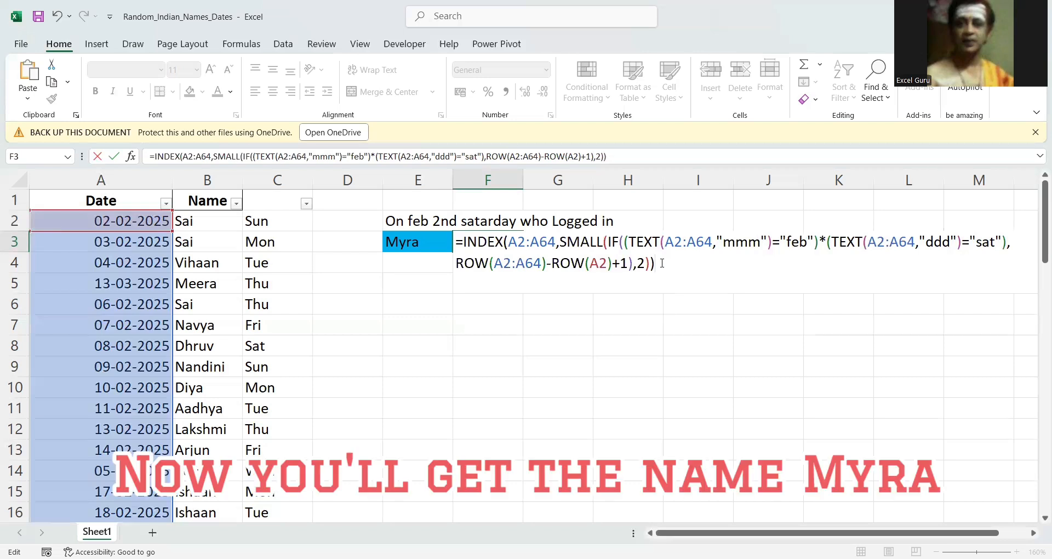
{"action": "key", "text": "Return"}
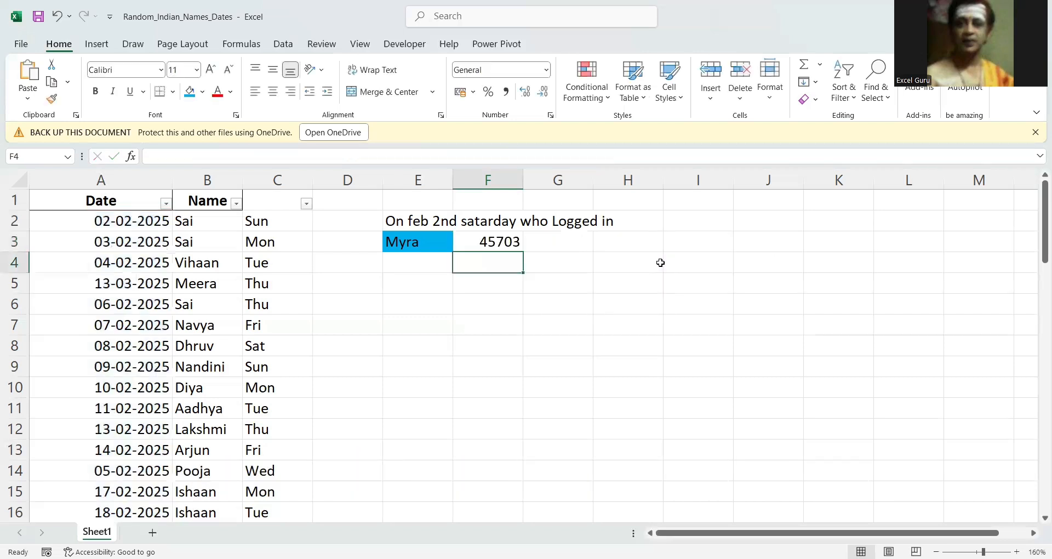
Replace the INDEX array in F3 with the name range B2:B64 and commit the formula.
{"action": "key", "text": "Up"}
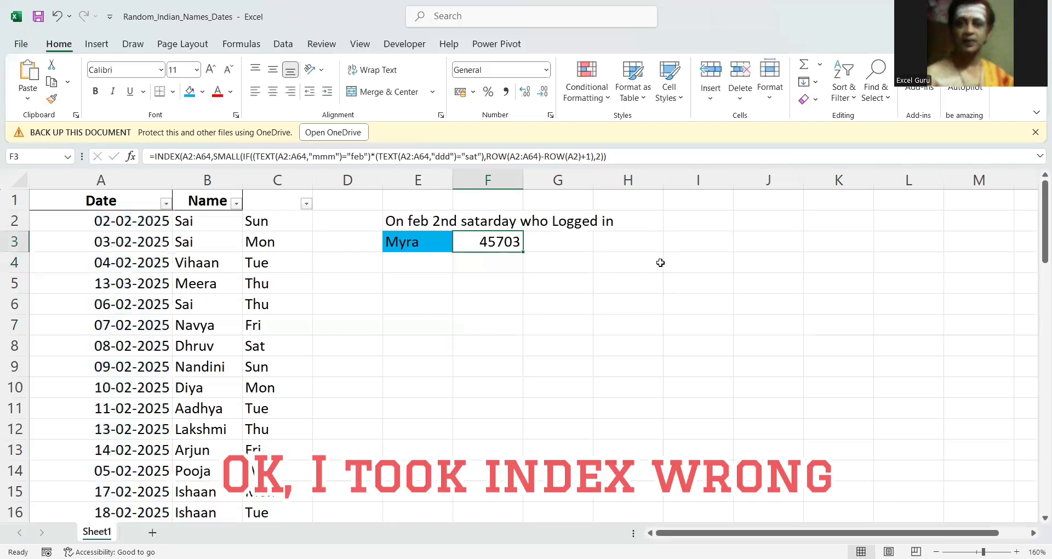
{"action": "key", "text": "F2"}
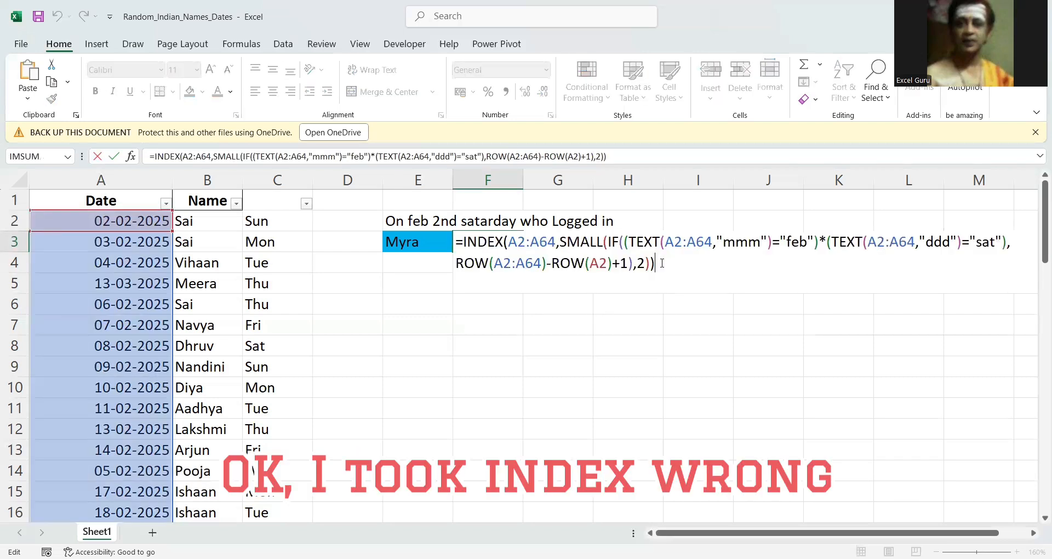
{"action": "double_click", "coordinate": [516, 242]}
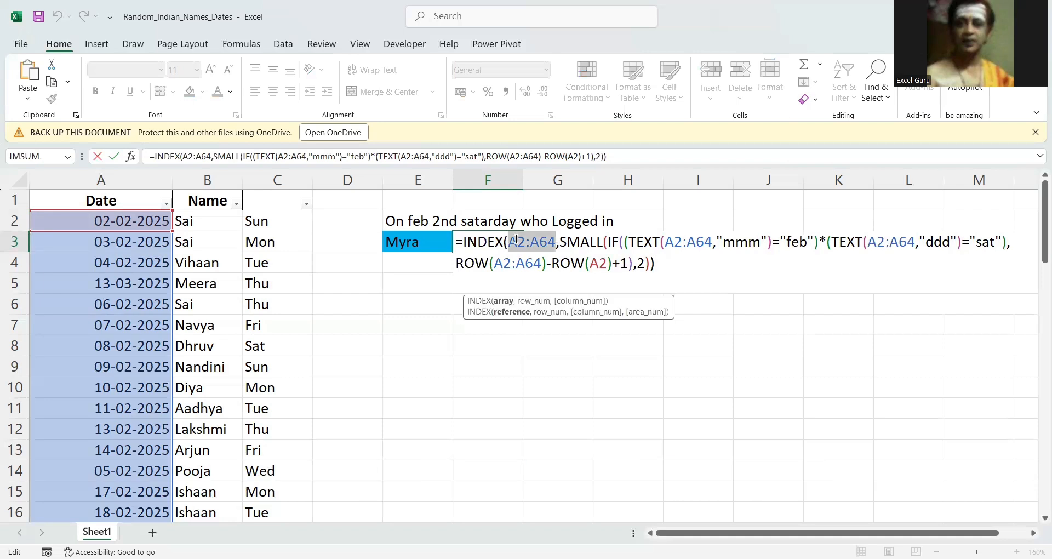
{"action": "left_click", "coordinate": [215, 222]}
{"action": "key", "text": "ctrl+shift+Down"}
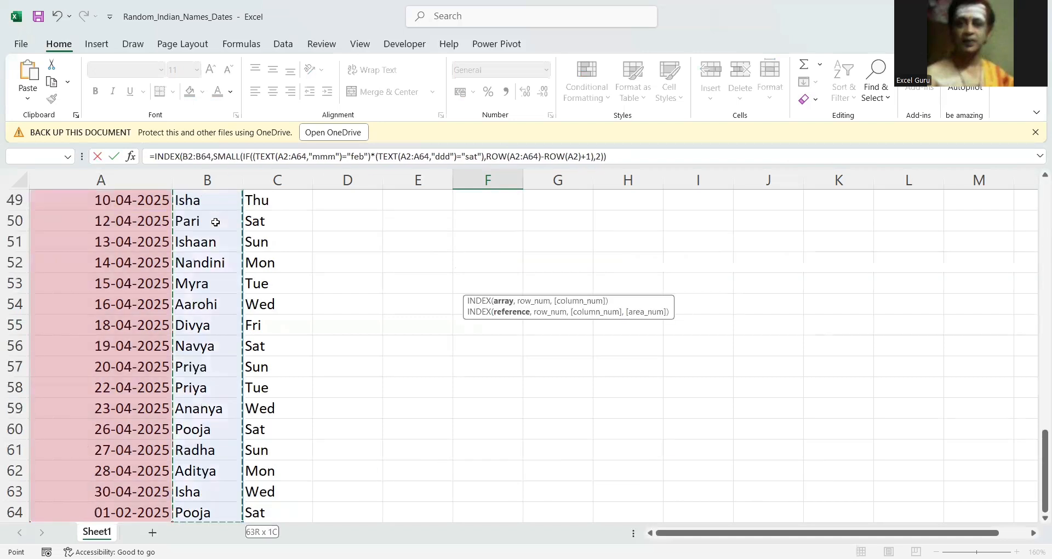
{"action": "key", "text": "ctrl+BackSpace"}
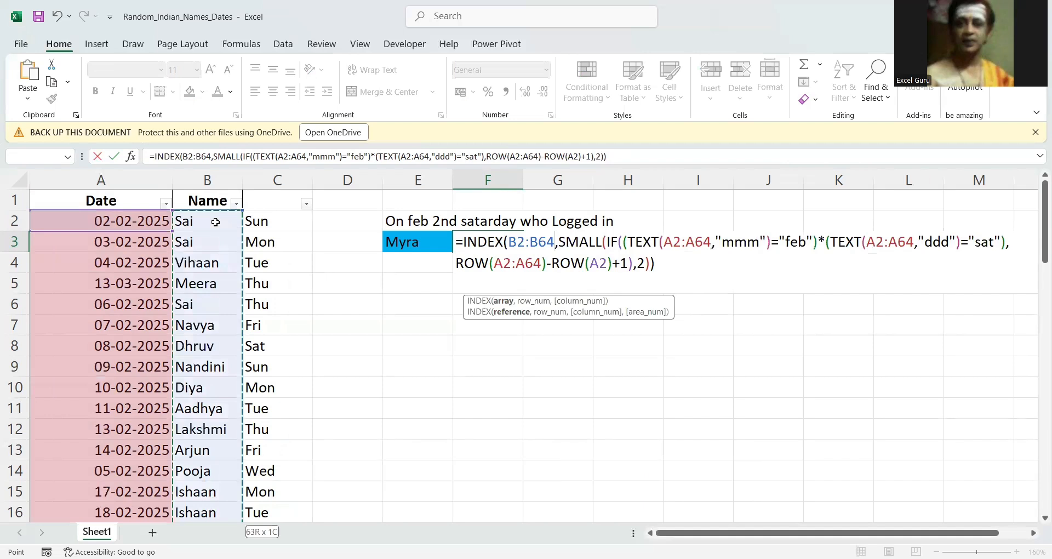
{"action": "key", "text": "Return"}
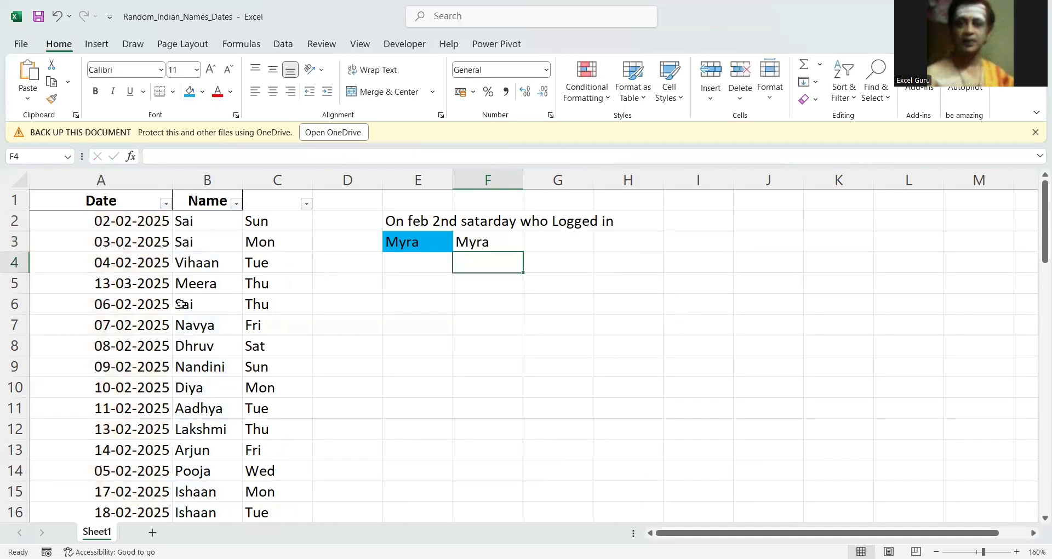
Review the completed INDEX formula in F3 and leave it unchanged.
{"action": "left_click", "coordinate": [486, 245]}
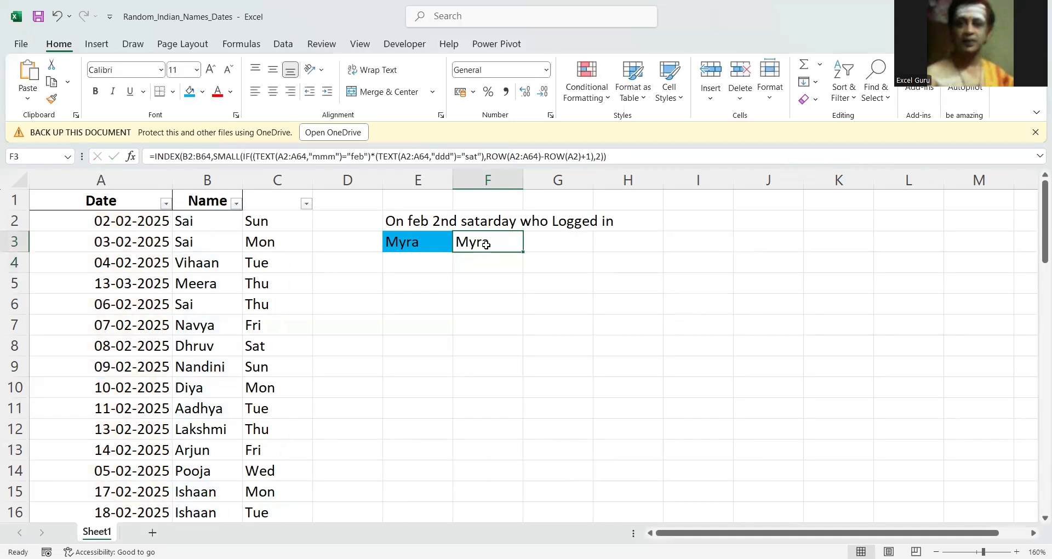
{"action": "key", "text": "F2"}
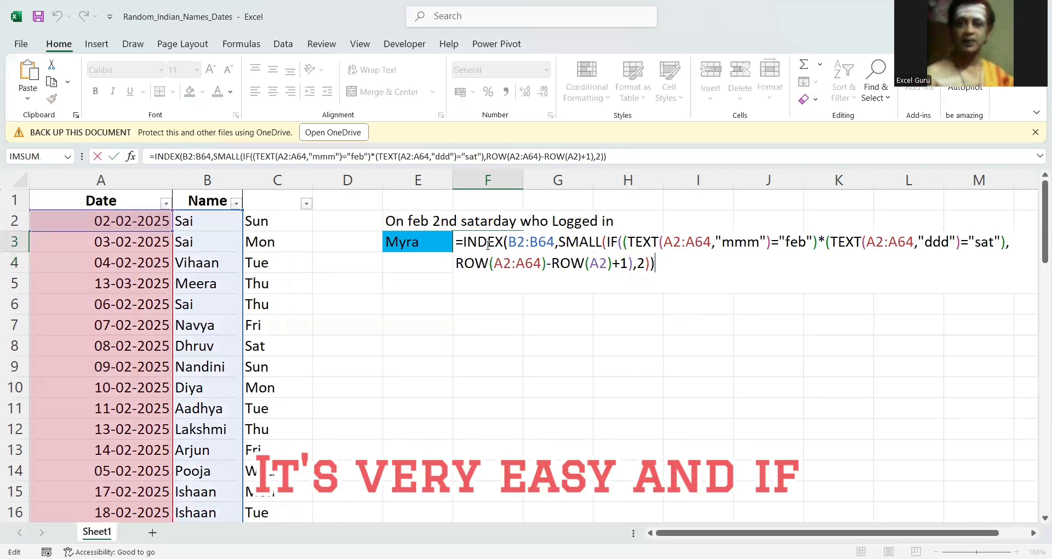
{"action": "left_click", "coordinate": [123, 288]}
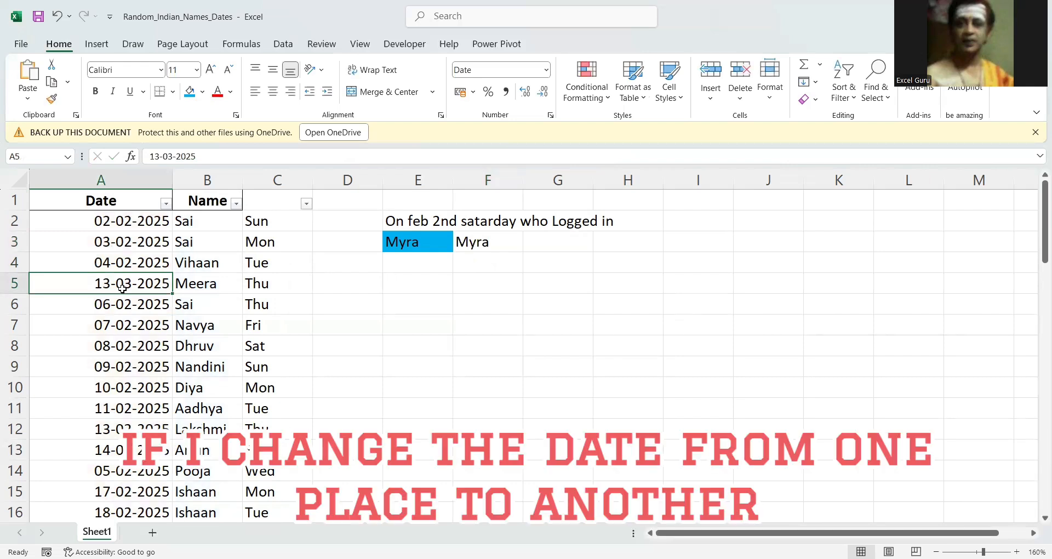
Look through the unsorted date column for the highlighted row dated 15-02-2025.
{"action": "key", "text": "Down"}
{"action": "key", "text": "Down"}
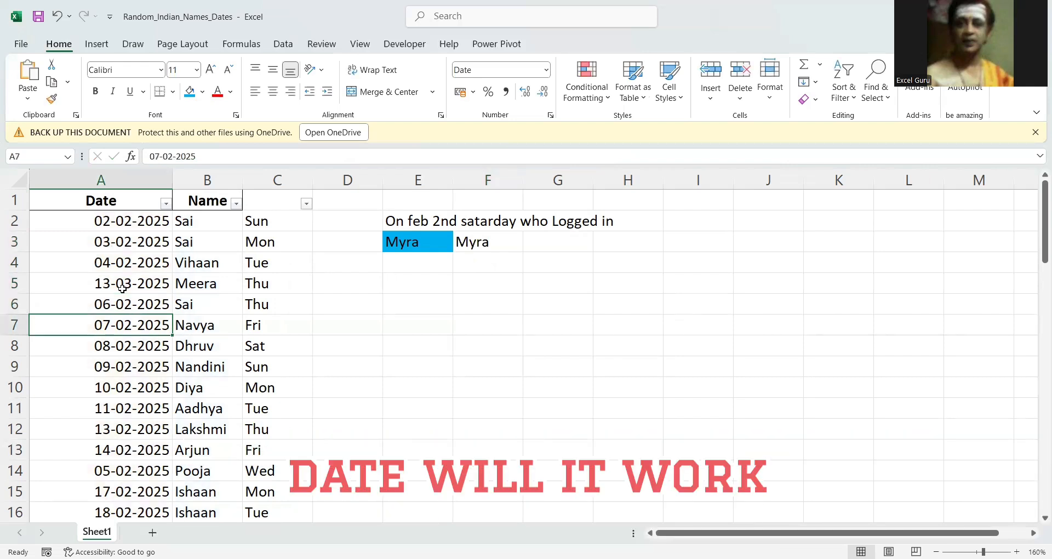
{"action": "key", "text": "Down"}
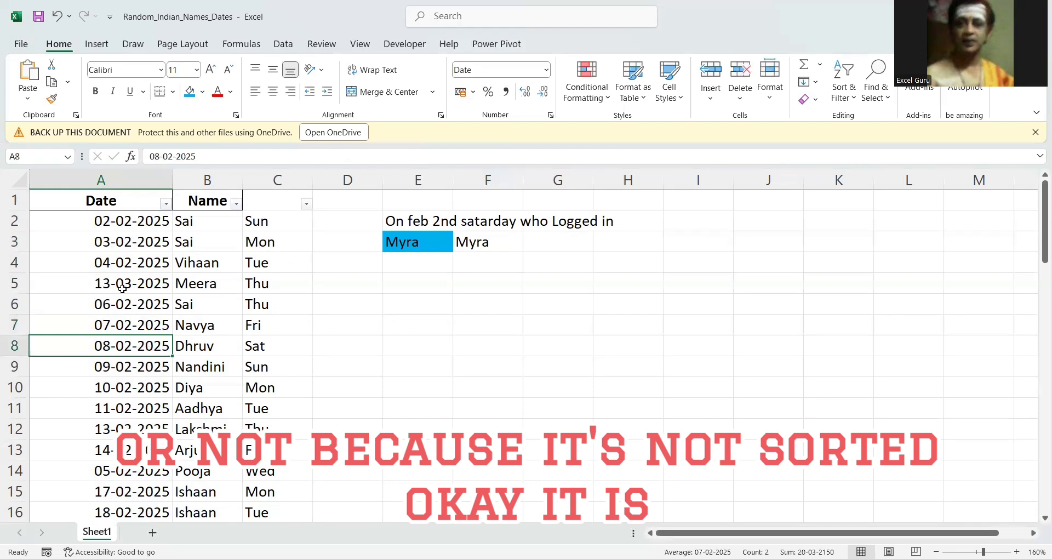
{"action": "key", "text": "ctrl+Down"}
{"action": "key", "text": "Up"}
{"action": "key", "text": "Up"}
{"action": "key", "text": "Up"}
{"action": "key", "text": "Up"}
{"action": "key", "text": "Up"}
{"action": "key", "text": "Up"}
{"action": "key", "text": "Up"}
{"action": "key", "text": "Up"}
{"action": "key", "text": "Up"}
{"action": "key", "text": "Up"}
{"action": "key", "text": "Up"}
{"action": "key", "text": "Up"}
{"action": "key", "text": "Up"}
{"action": "key", "text": "Up"}
{"action": "key", "text": "Up"}
{"action": "key", "text": "Up"}
{"action": "key", "text": "Up"}
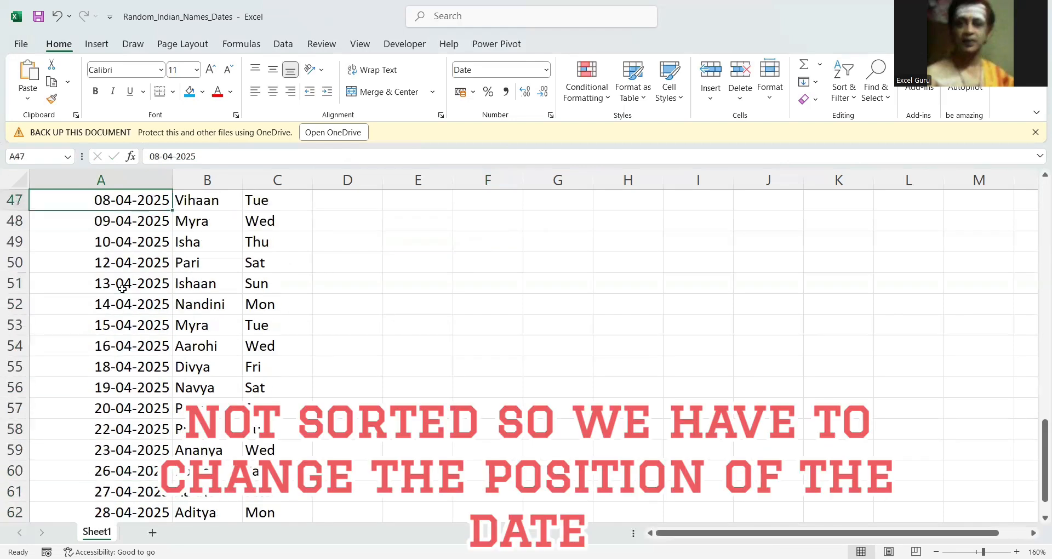
{"action": "key", "text": "Up"}
{"action": "key", "text": "Up"}
{"action": "key", "text": "Up"}
{"action": "key", "text": "Up"}
{"action": "key", "text": "Up"}
{"action": "key", "text": "Up"}
{"action": "key", "text": "Up"}
{"action": "key", "text": "Up"}
{"action": "key", "text": "Up"}
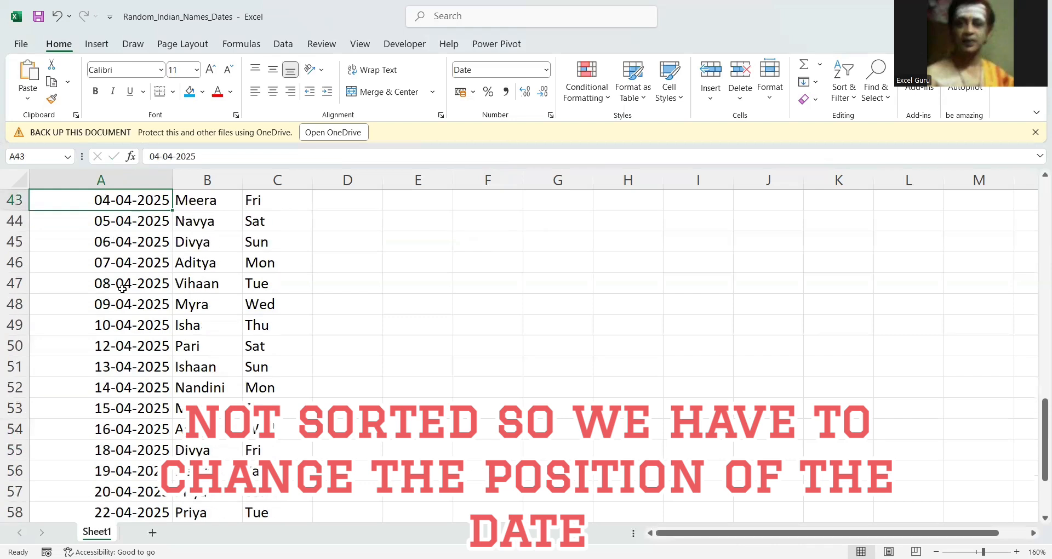
{"action": "key", "text": "Up"}
{"action": "key", "text": "Up"}
{"action": "key", "text": "Up"}
{"action": "key", "text": "Up"}
{"action": "key", "text": "Up"}
{"action": "key", "text": "Up"}
{"action": "key", "text": "Up"}
{"action": "key", "text": "Up"}
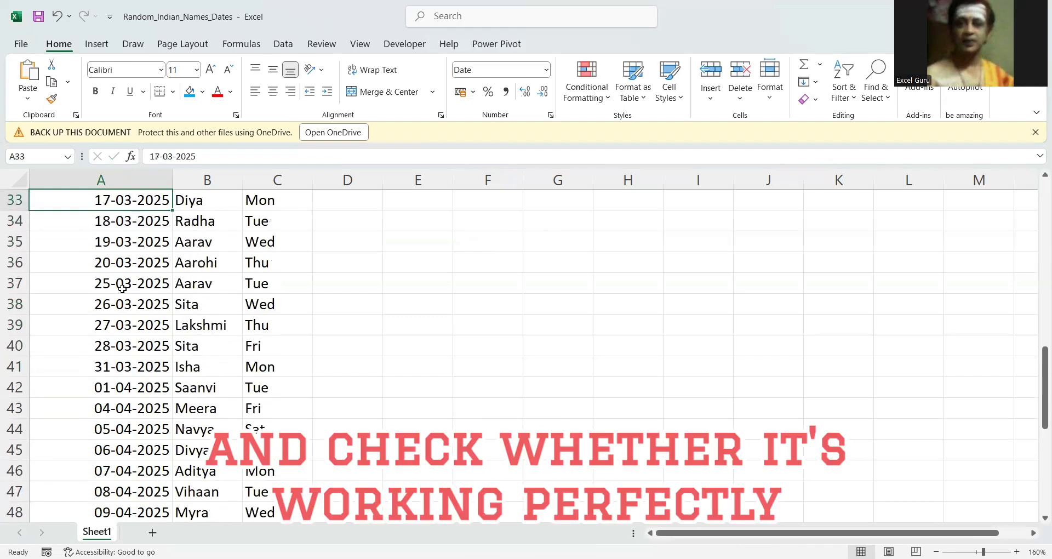
{"action": "key", "text": "ctrl+shift+Right"}
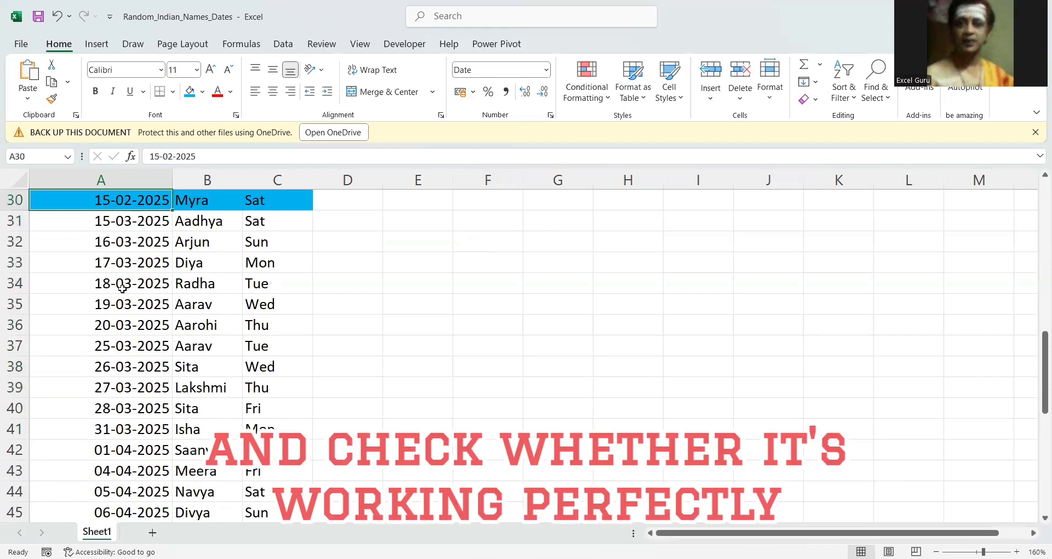
{"action": "scroll", "coordinate": [122, 288], "scroll_direction": "up", "scroll_amount": 1}
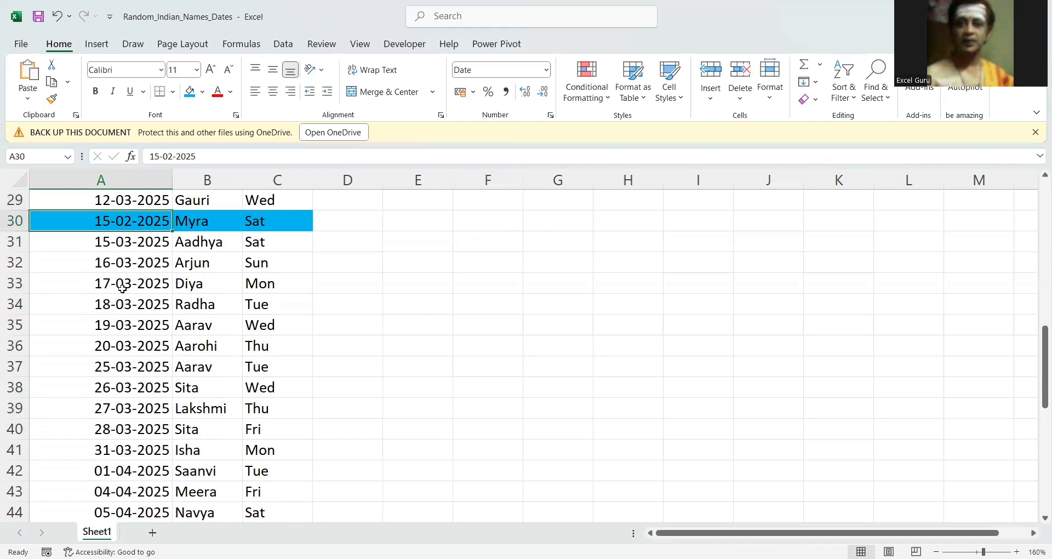
Change the date in A35 to 15-02-2025.
{"action": "key", "text": "Down"}
{"action": "key", "text": "Down"}
{"action": "key", "text": "Down"}
{"action": "key", "text": "Down"}
{"action": "key", "text": "Down"}
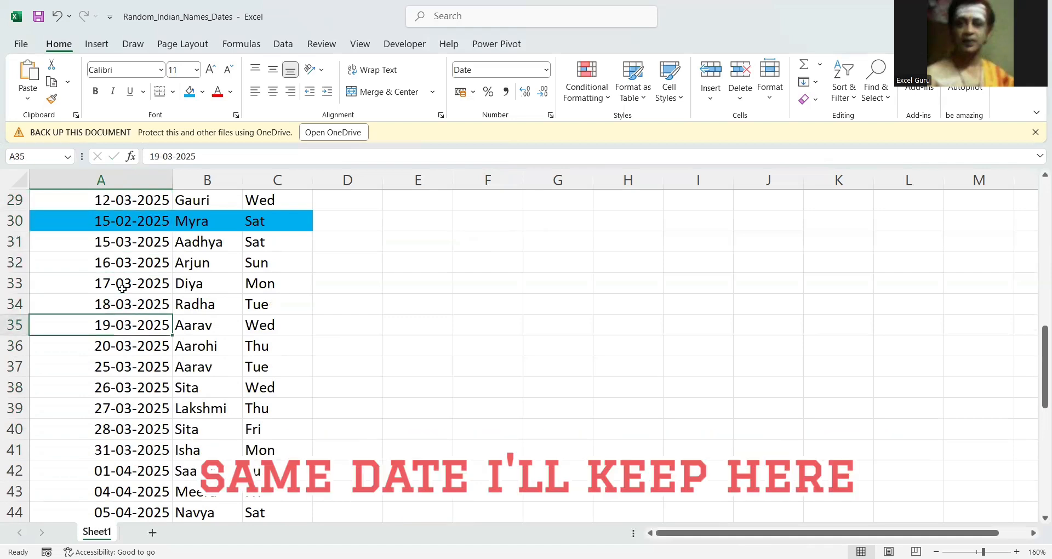
{"action": "type", "text": "1"}
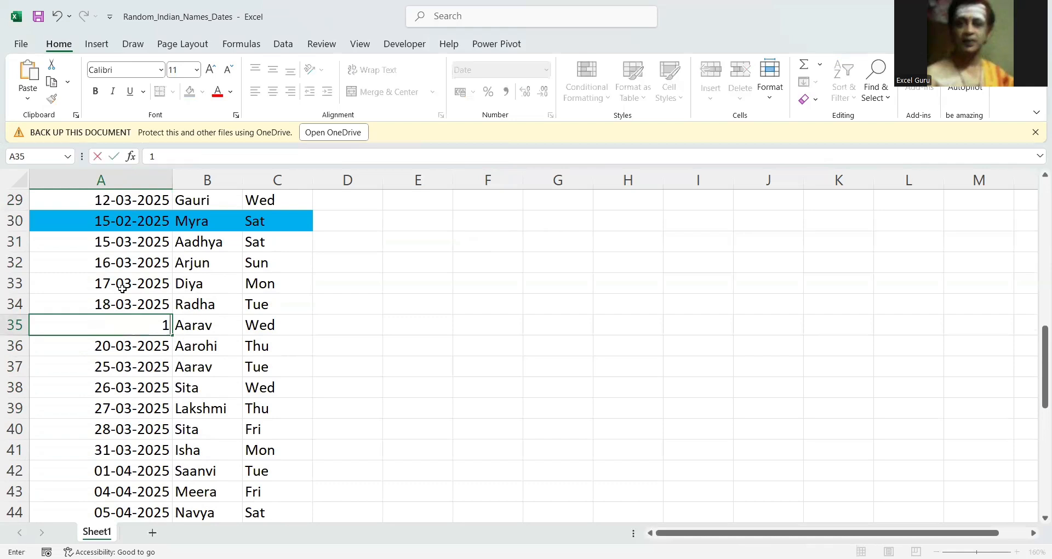
{"action": "type", "text": "5-02-2025"}
{"action": "key", "text": "Return"}
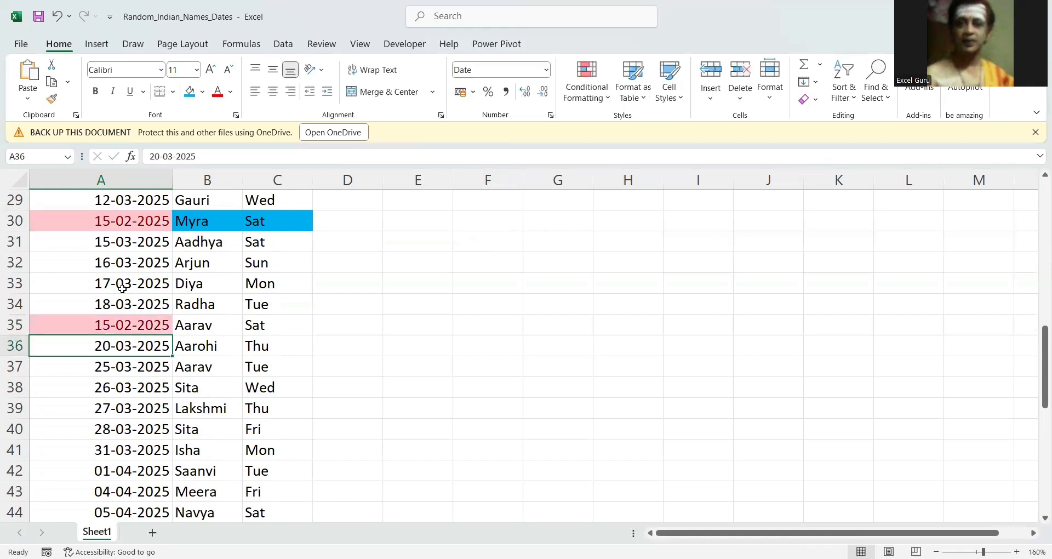
Change the date in the highlighted row's cell A30 to 19-03-2025.
{"action": "left_click", "coordinate": [132, 220]}
{"action": "type", "text": "1-0"}
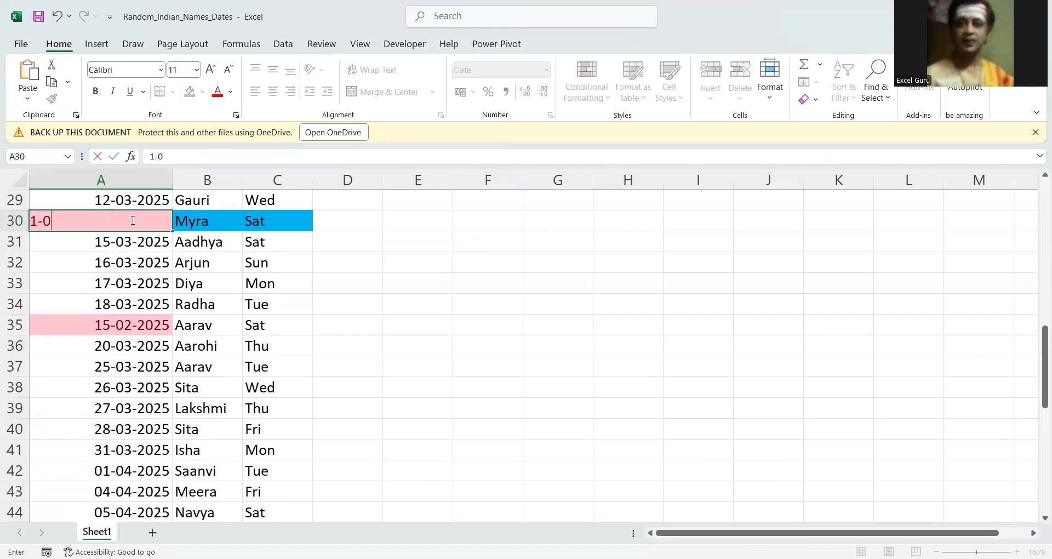
{"action": "key", "text": "BackSpace"}
{"action": "type", "text": "-03"}
{"action": "key", "text": "BackSpace"}
{"action": "key", "text": "BackSpace"}
{"action": "key", "text": "BackSpace"}
{"action": "key", "text": "BackSpace"}
{"action": "key", "text": "BackSpace"}
{"action": "type", "text": "9-03-"}
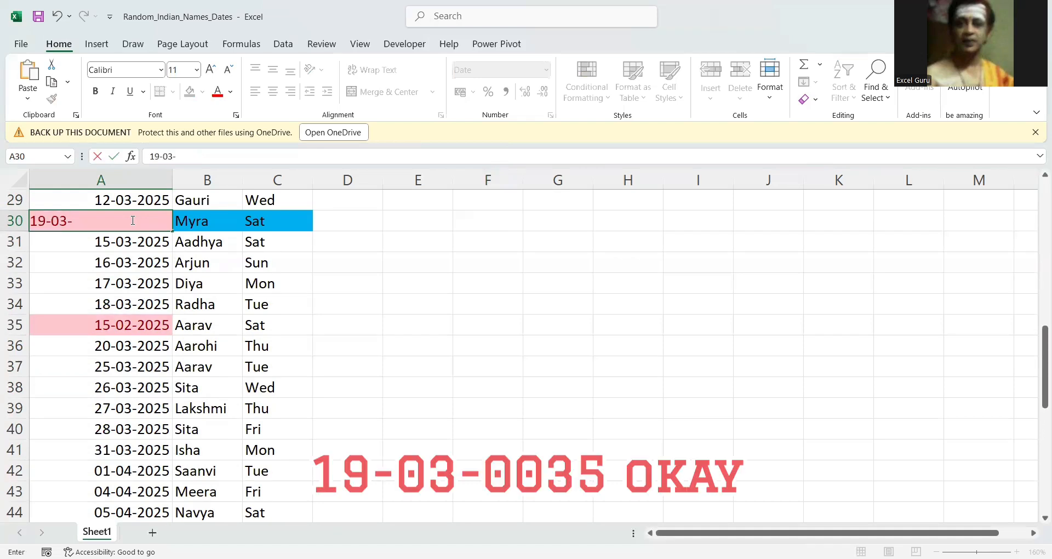
{"action": "type", "text": "2025"}
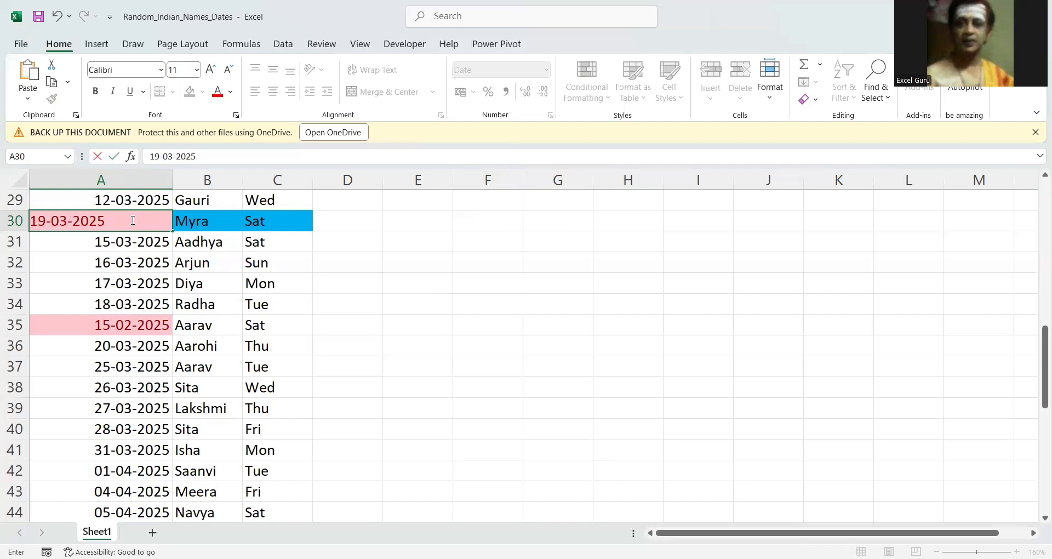
{"action": "key", "text": "Return"}
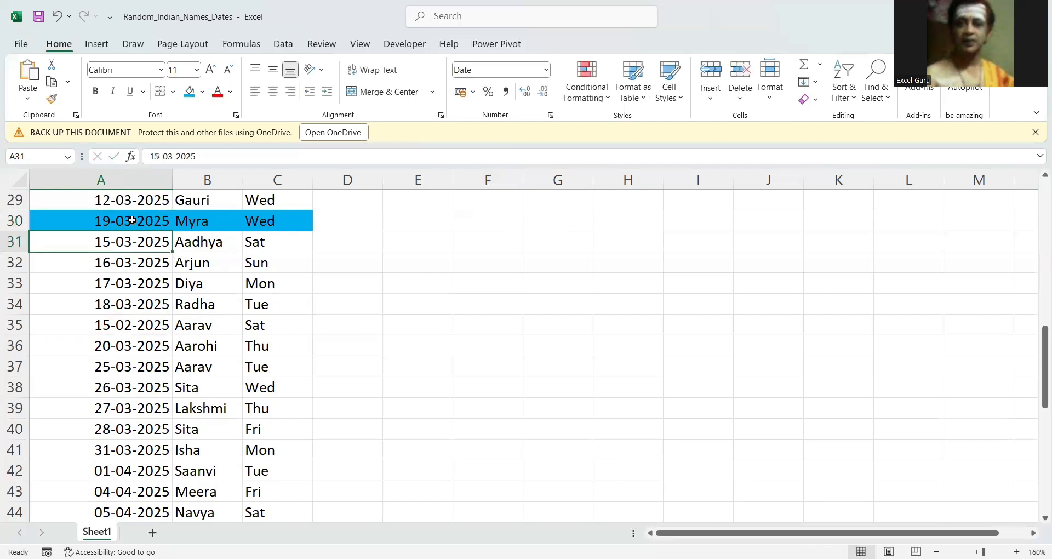
Compare the swapped dates and the name in row 35 with the formula result in F3.
{"action": "left_click", "coordinate": [132, 220]}
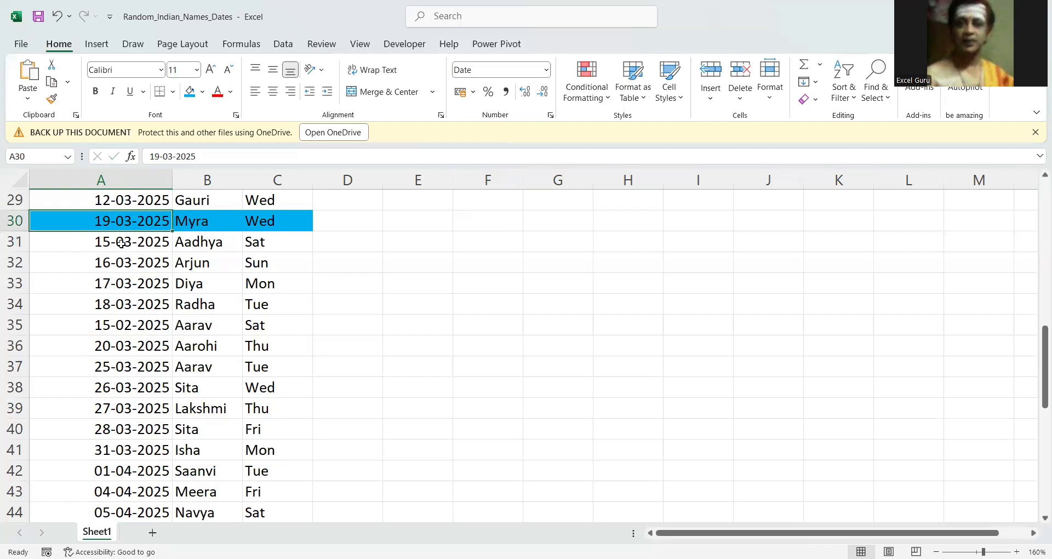
{"action": "left_click", "coordinate": [199, 326]}
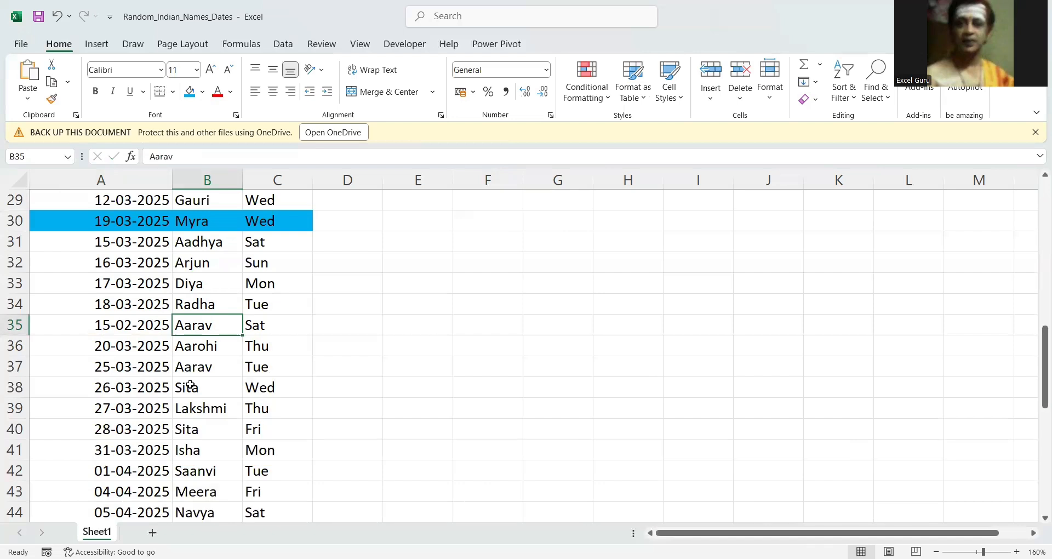
{"action": "key", "text": "ctrl+Up"}
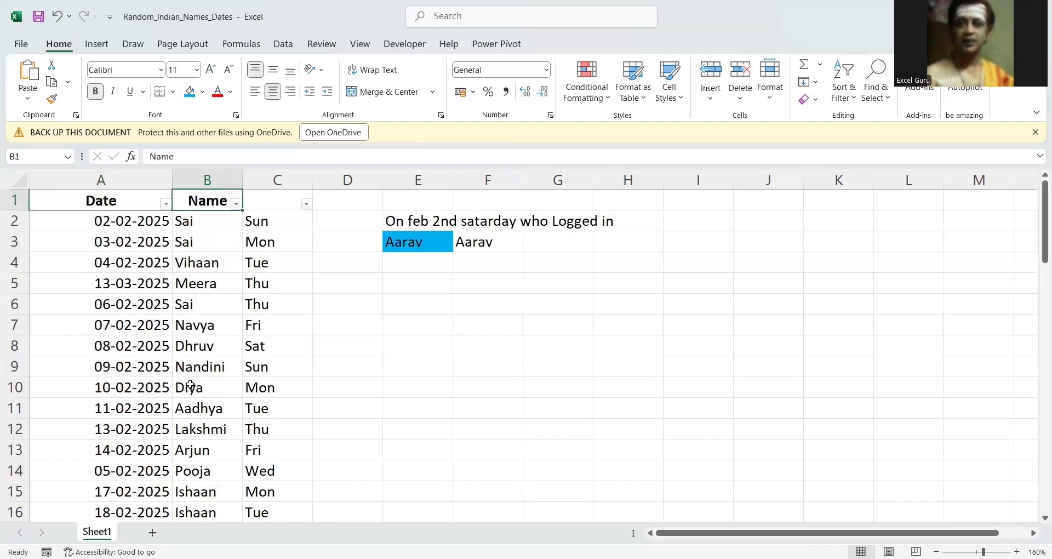
{"action": "key", "text": "Down"}
{"action": "key", "text": "Right"}
{"action": "key", "text": "Right"}
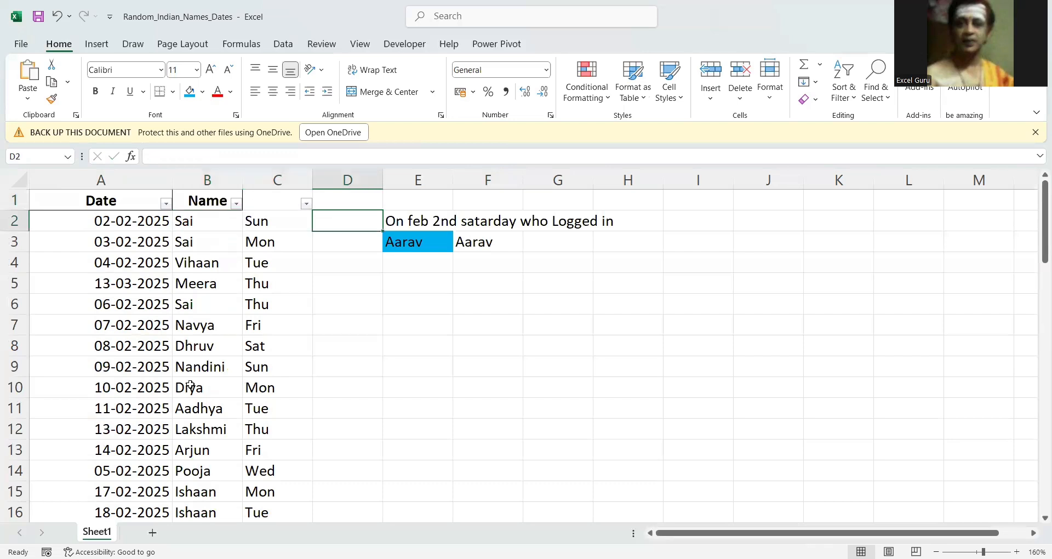
{"action": "key", "text": "Down"}
{"action": "key", "text": "Down"}
{"action": "key", "text": "Right"}
{"action": "key", "text": "Right"}
{"action": "key", "text": "Up"}
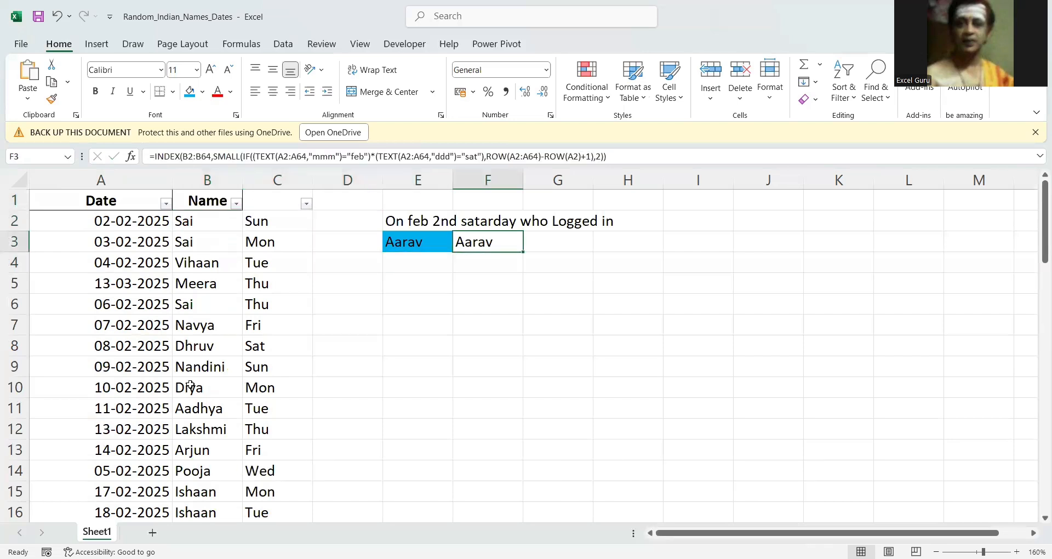